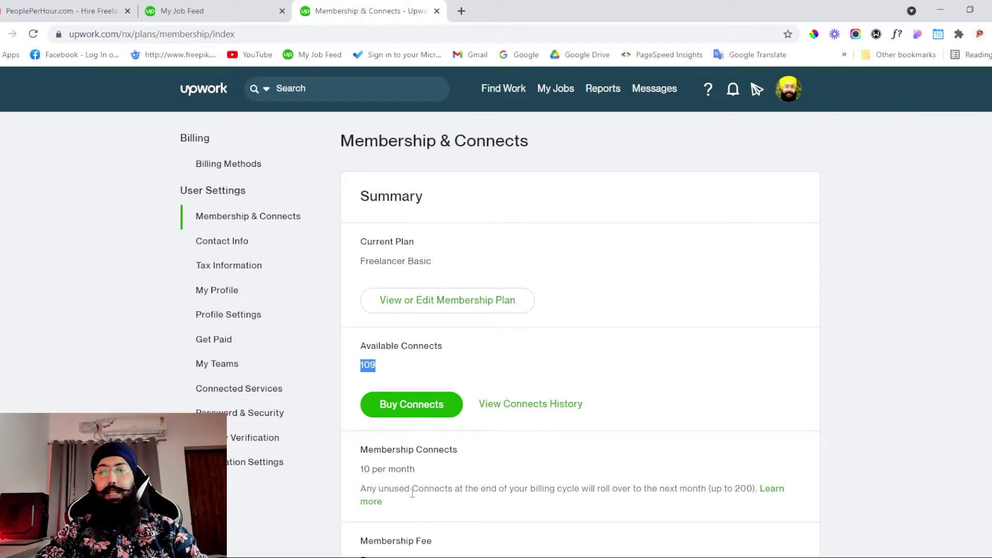
Check the monthly membership Connects allowance, and load the new job postings into My Feed
scroll(378, 447, "down", 1)
left_click_drag(356, 402, 416, 404)
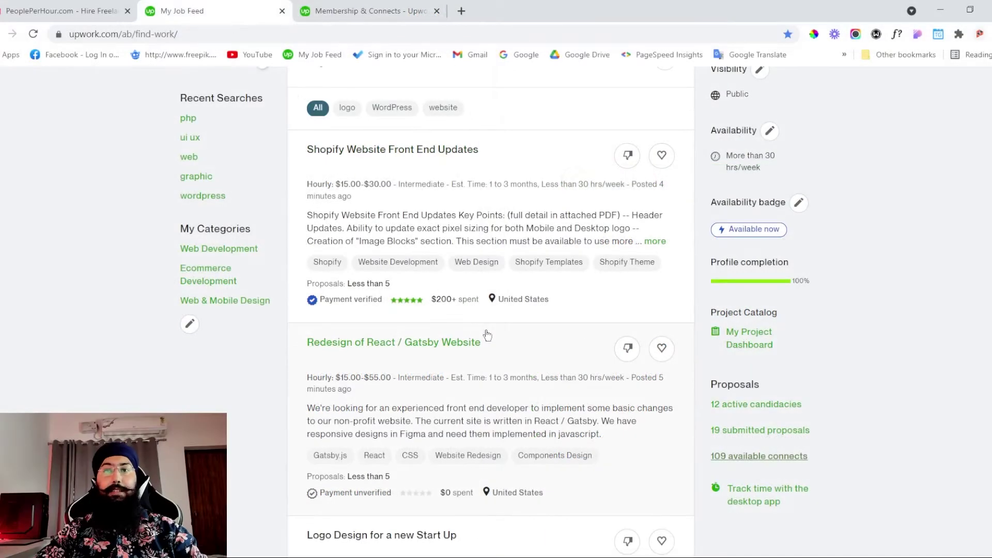
scroll(439, 325, "up", 1)
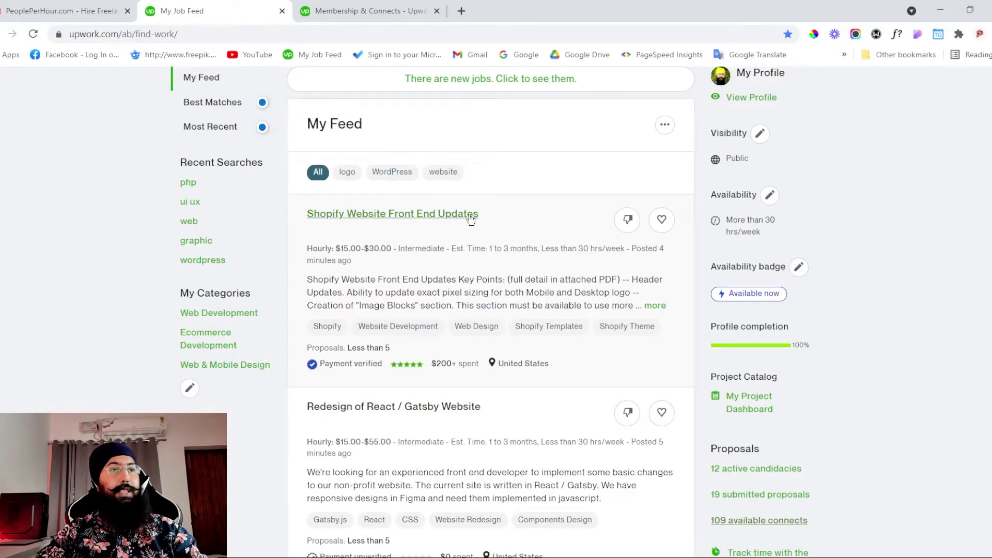
scroll(470, 220, "up", 3)
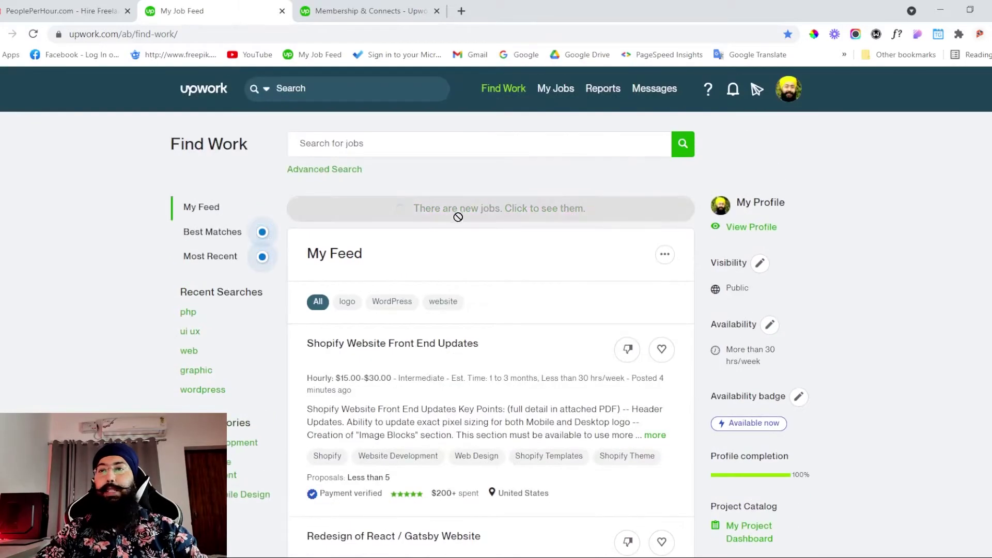
left_click(457, 213)
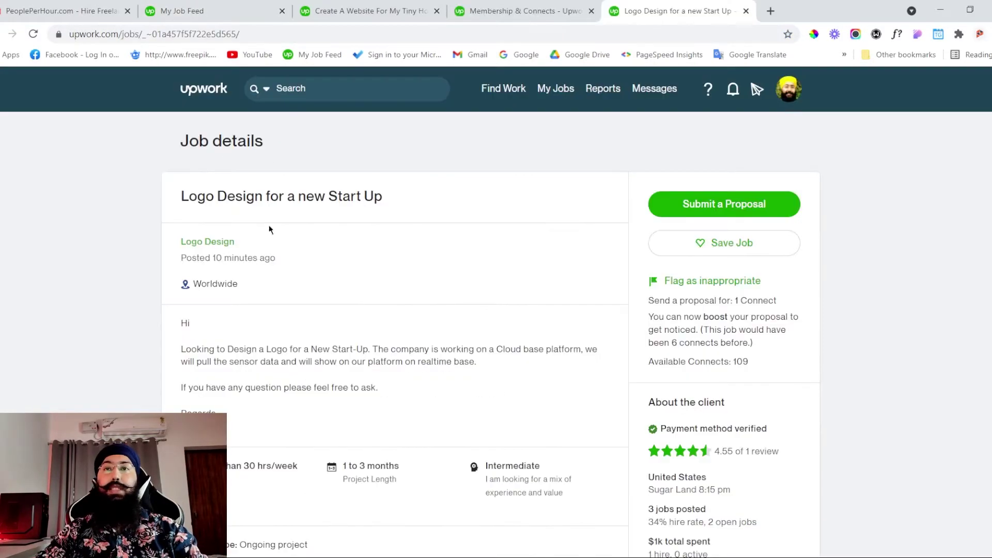
Read the title and description of the "Logo Design for a new Start Up" job posting
left_click_drag(182, 191, 395, 206)
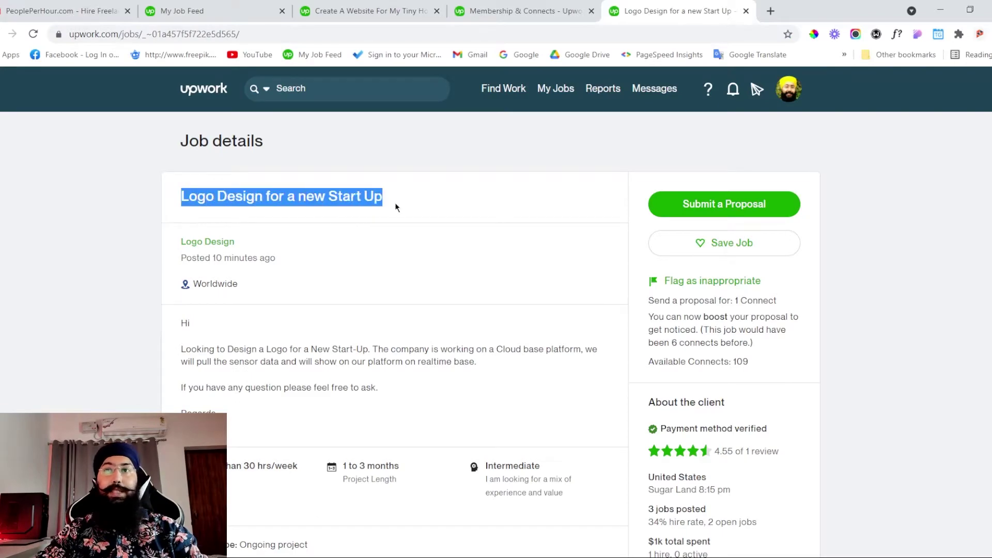
scroll(375, 278, "down", 1)
scroll(375, 278, "down", 1)
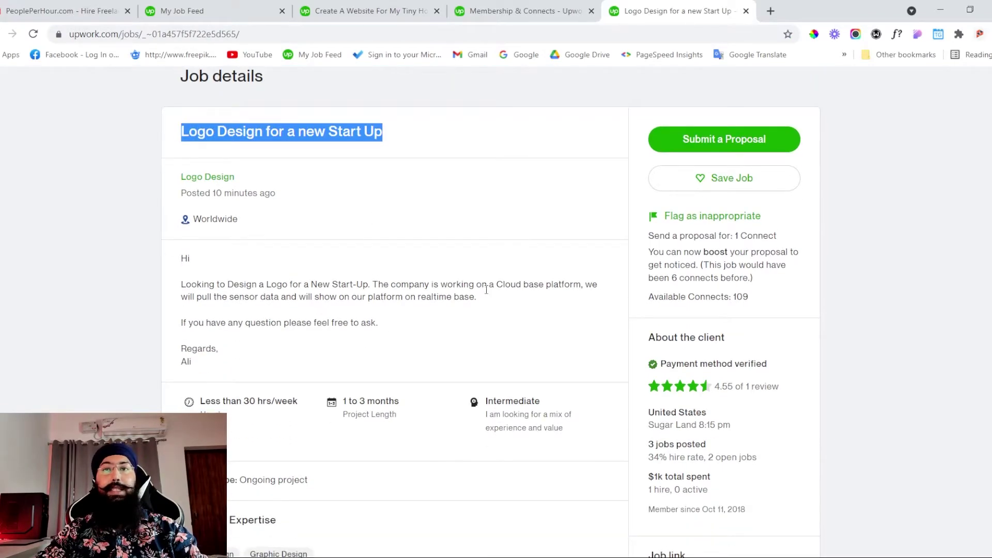
scroll(466, 303, "down", 6)
Examine the activity on the logo design job, covering proposals, last client view, interviewing and invites sent
left_click(235, 335)
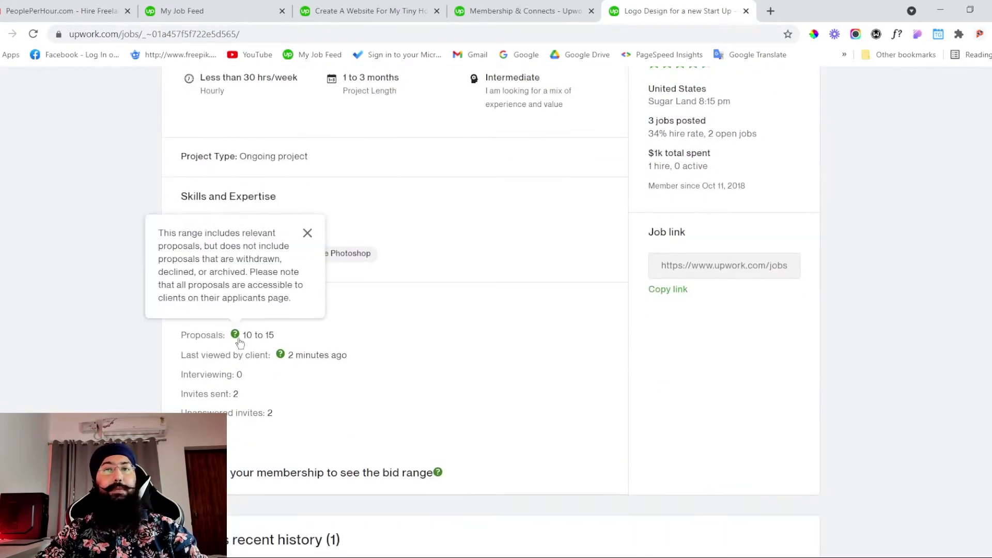
left_click_drag(243, 335, 269, 339)
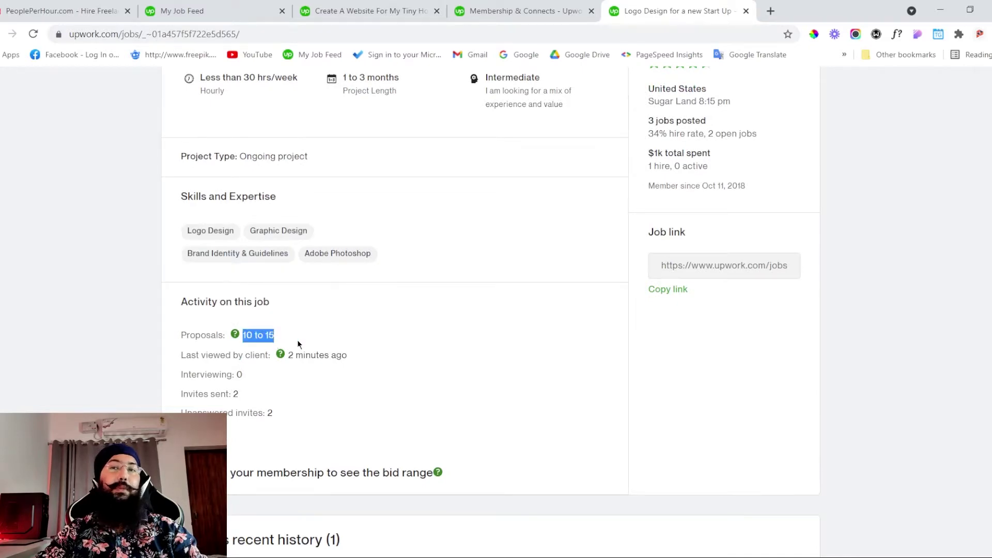
left_click_drag(233, 374, 245, 381)
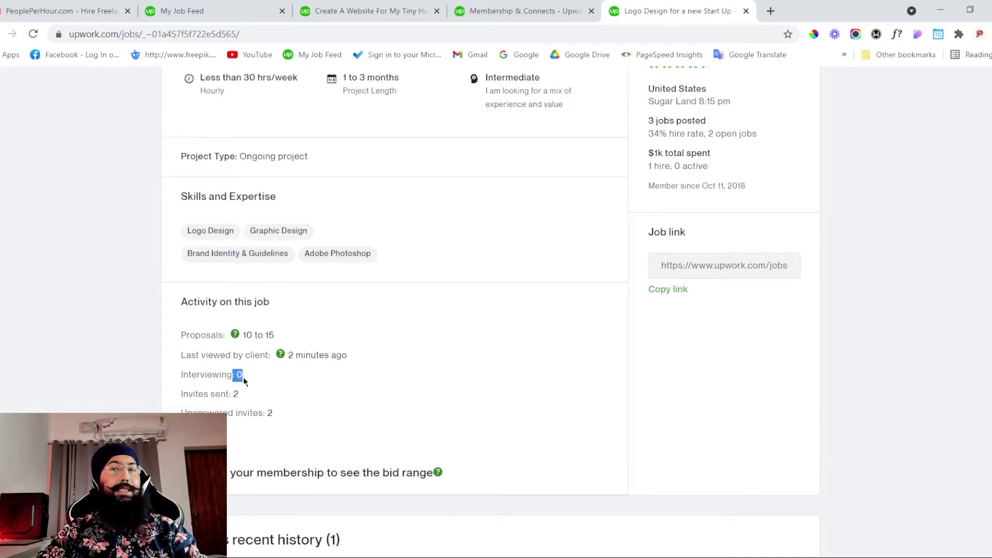
left_click_drag(289, 355, 336, 357)
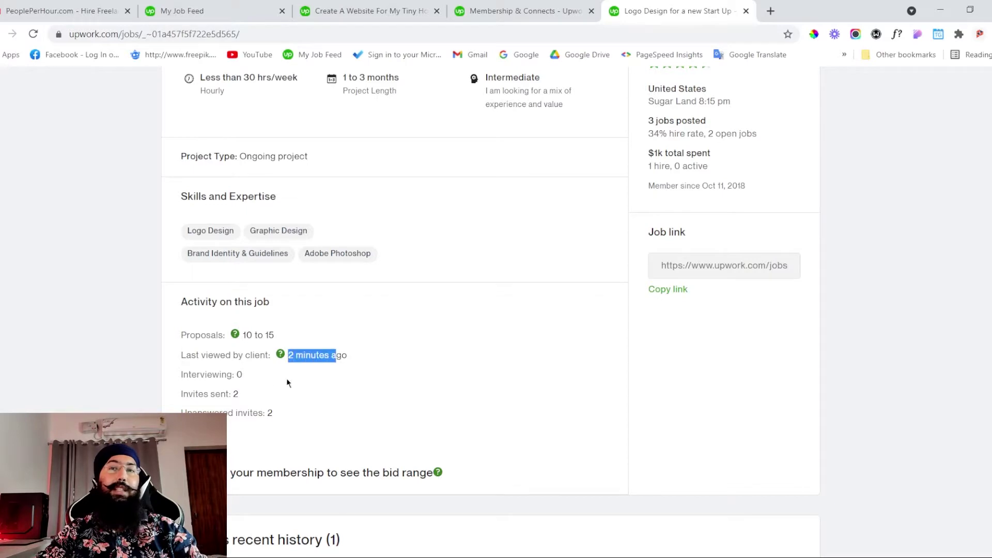
left_click_drag(234, 392, 238, 394)
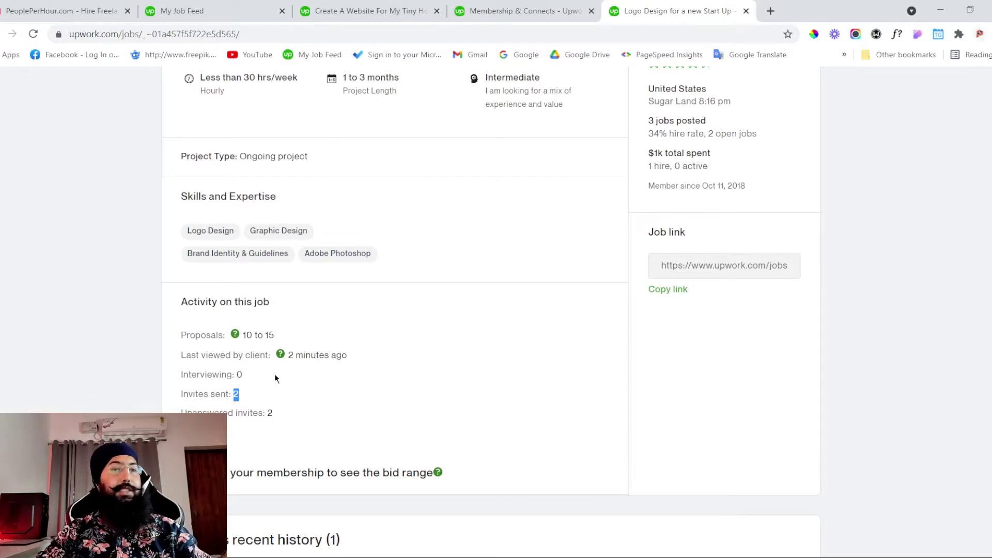
scroll(267, 395, "down", 1)
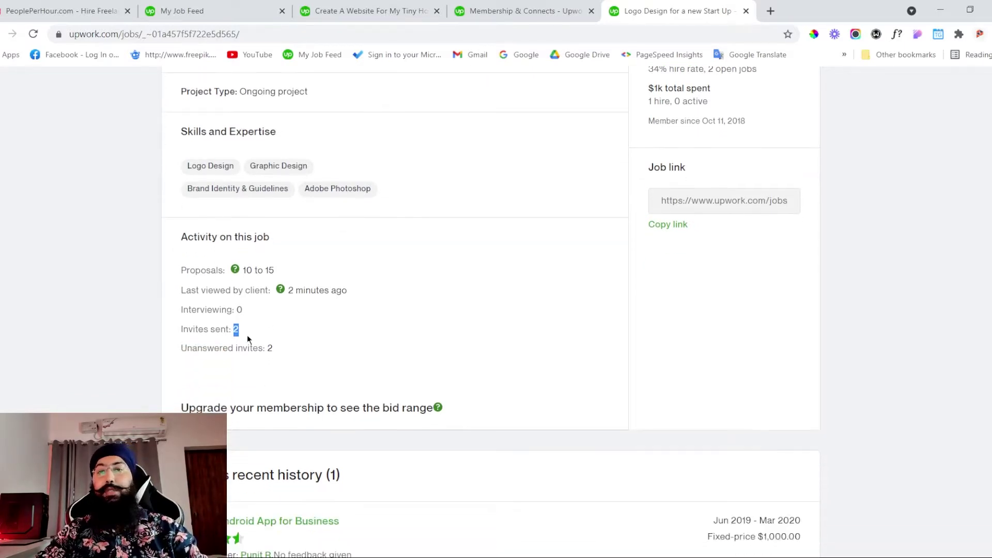
Check the client's recent history and the fixed price paid for the Android app project
scroll(492, 363, "down", 2)
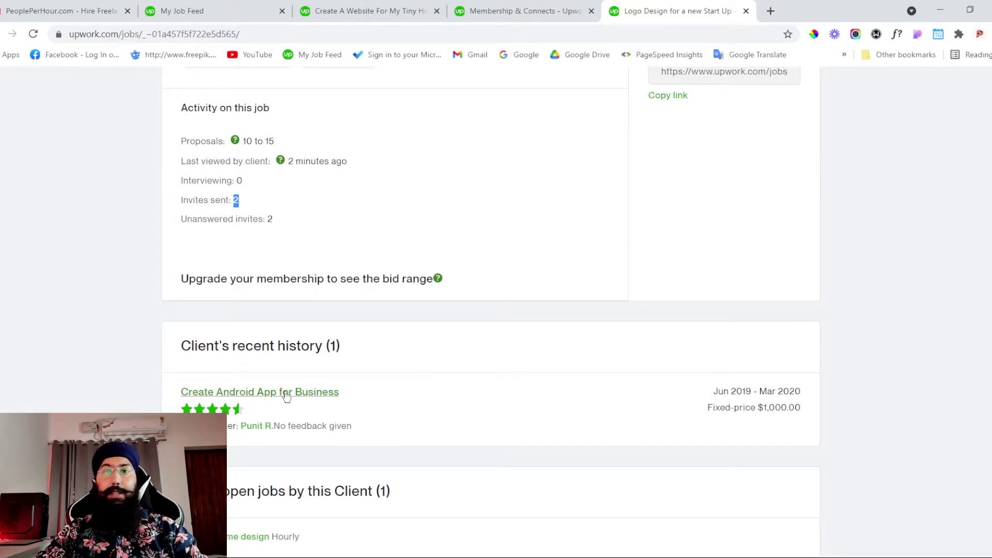
left_click_drag(765, 411, 809, 415)
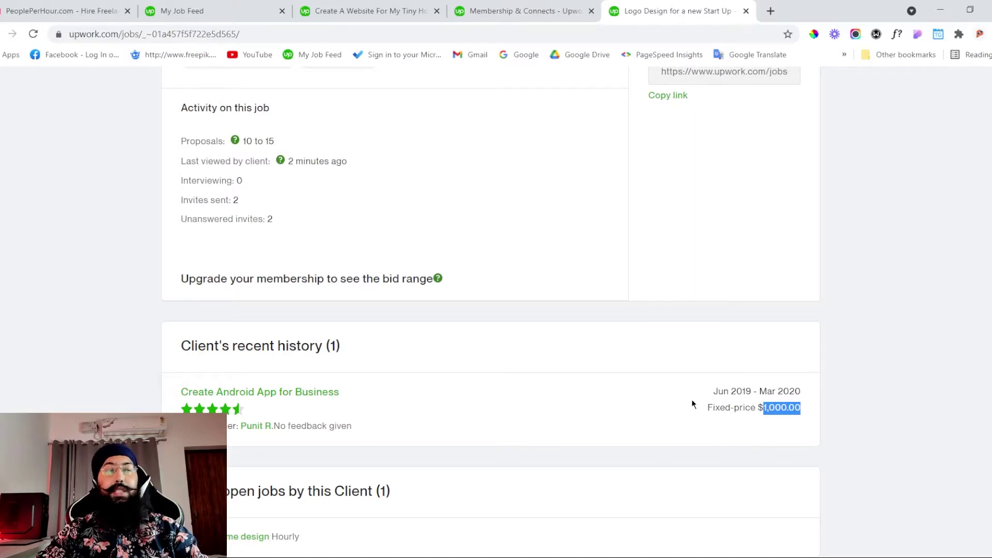
scroll(692, 399, "up", 10)
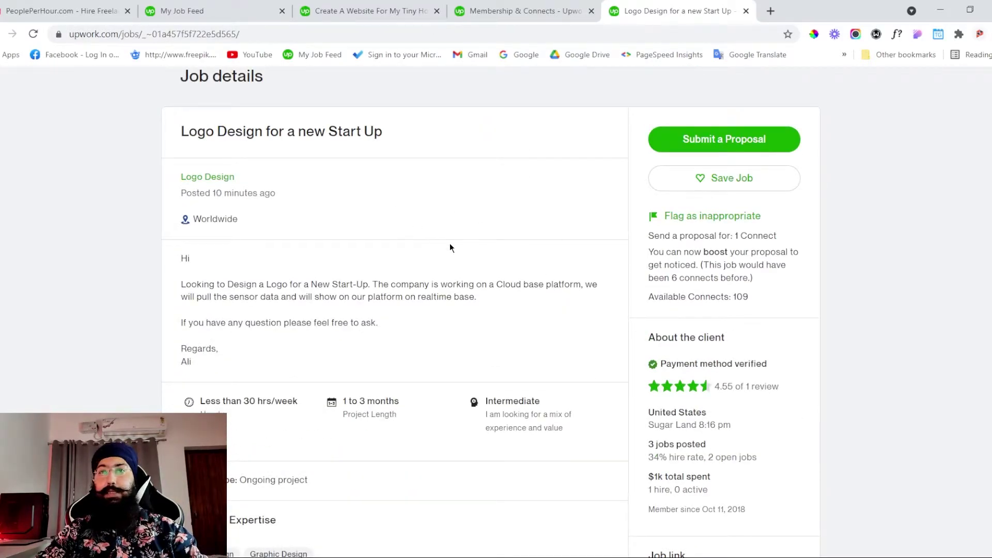
Start a proposal for the logo design job and check how many Connects it requires and leaves
left_click(717, 137)
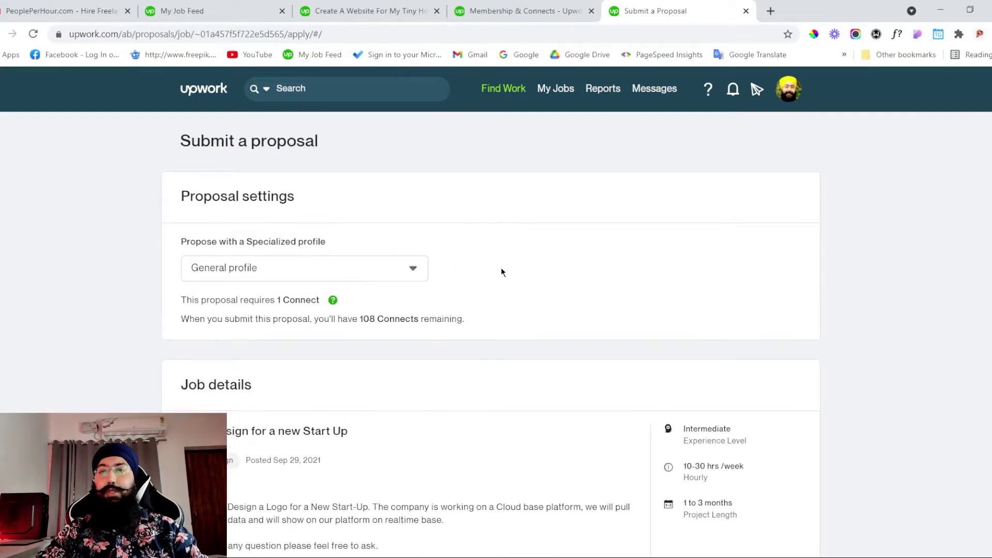
scroll(303, 280, "down", 1)
scroll(303, 280, "down", 3)
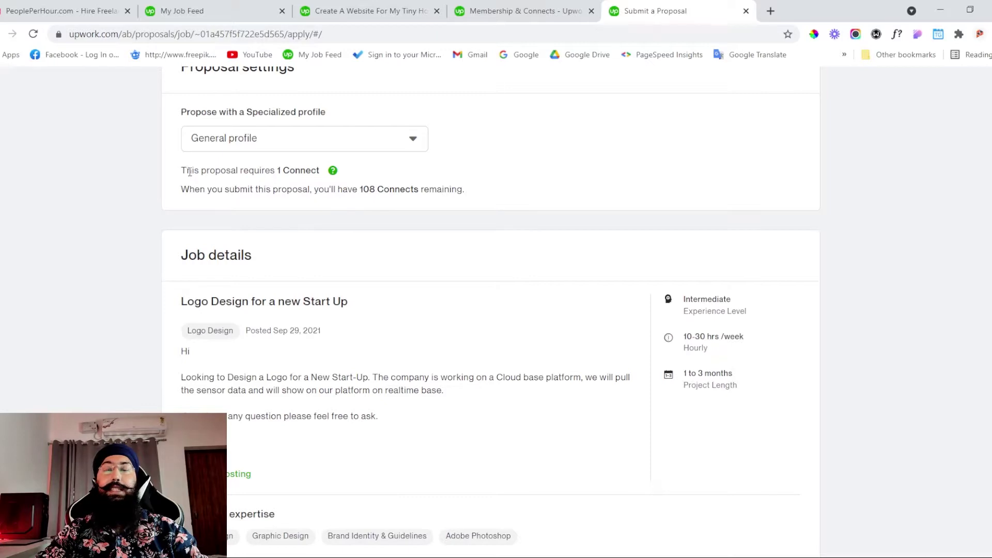
left_click_drag(184, 168, 317, 180)
left_click(318, 206)
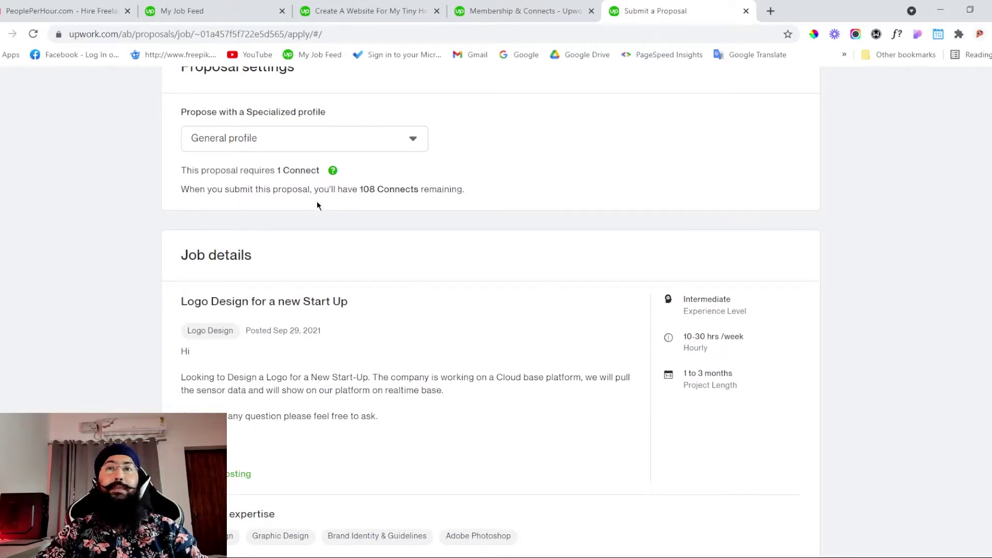
left_click_drag(358, 189, 384, 190)
Review the proposal's job details and hourly rate terms, and place the cursor in the cover letter field
scroll(435, 226, "down", 1)
scroll(436, 231, "down", 10)
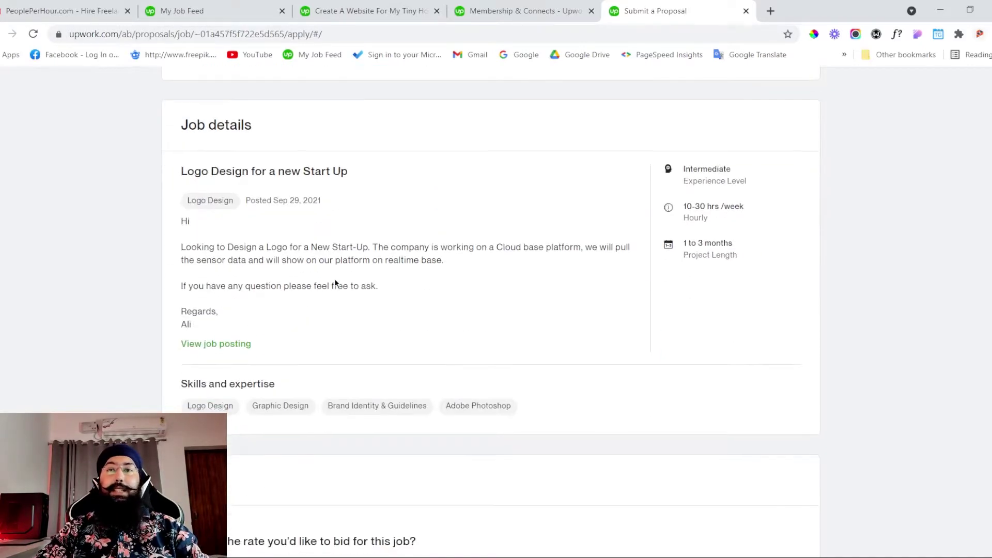
left_click(537, 227)
left_click_drag(537, 227, 549, 226)
scroll(551, 226, "down", 4)
left_click(257, 348)
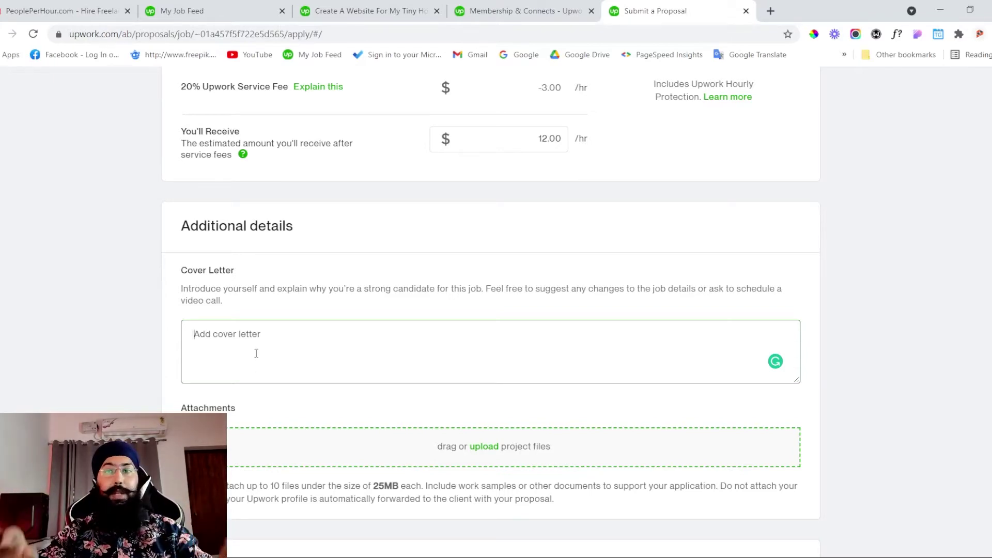
Set the proposal boost bid to 4 Connects
scroll(256, 353, "down", 4)
scroll(258, 400, "down", 1)
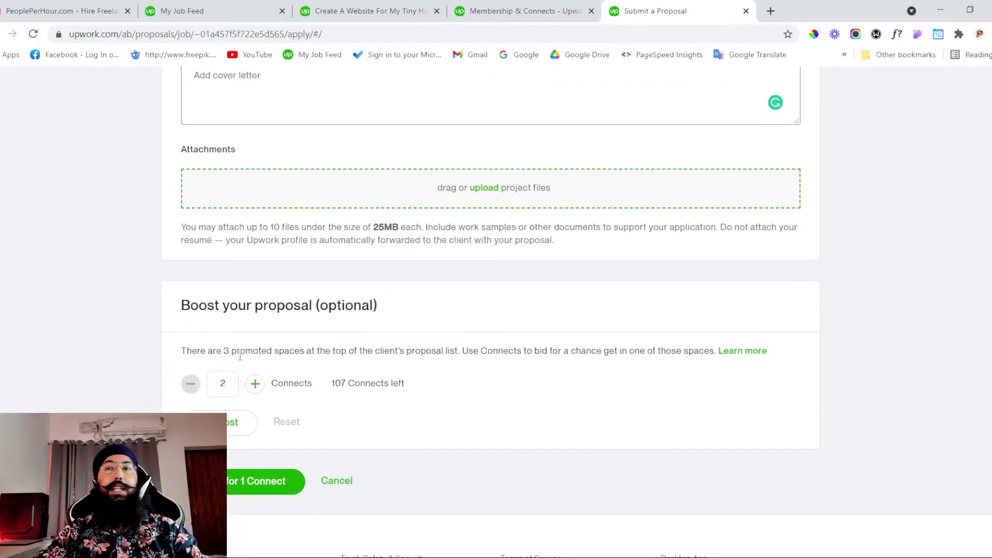
left_click(256, 384)
left_click(255, 385)
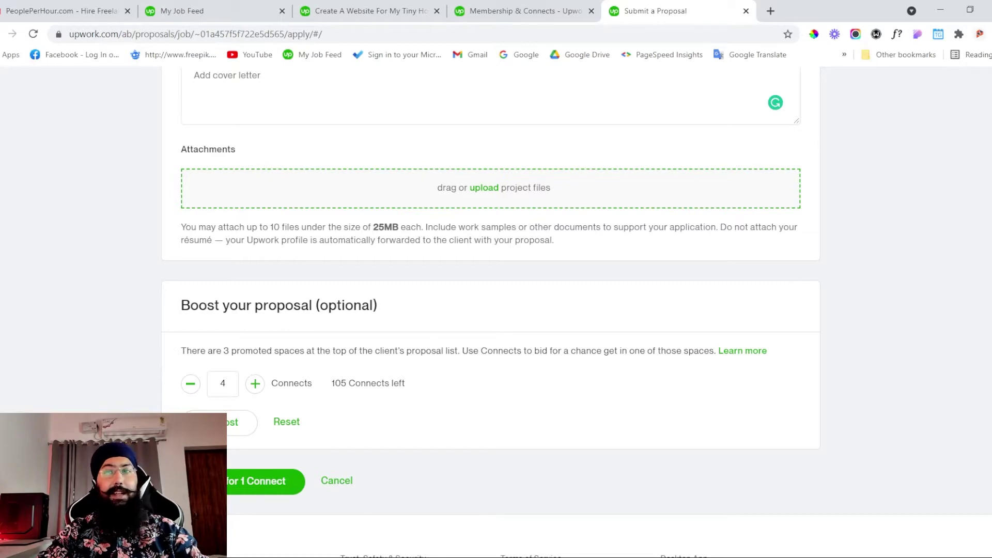
Look over the cover letter, attachments and boost sections of the proposal form
scroll(316, 400, "up", 1)
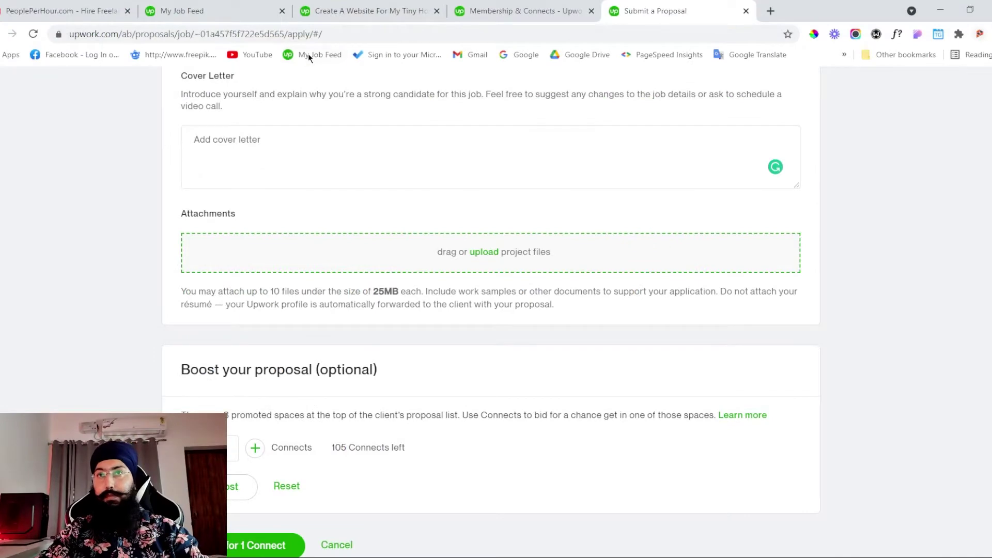
scroll(261, 443, "down", 3)
scroll(267, 328, "up", 5)
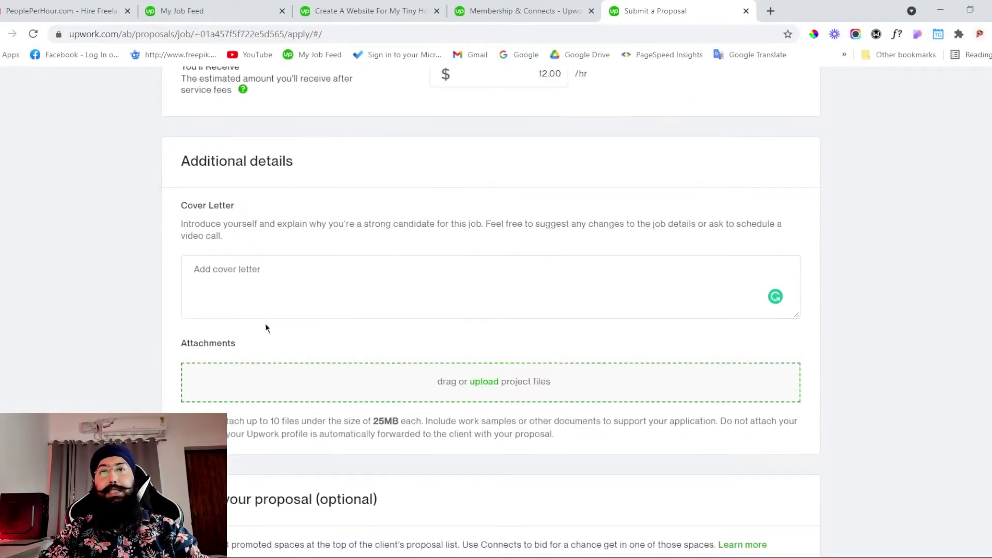
scroll(398, 355, "down", 5)
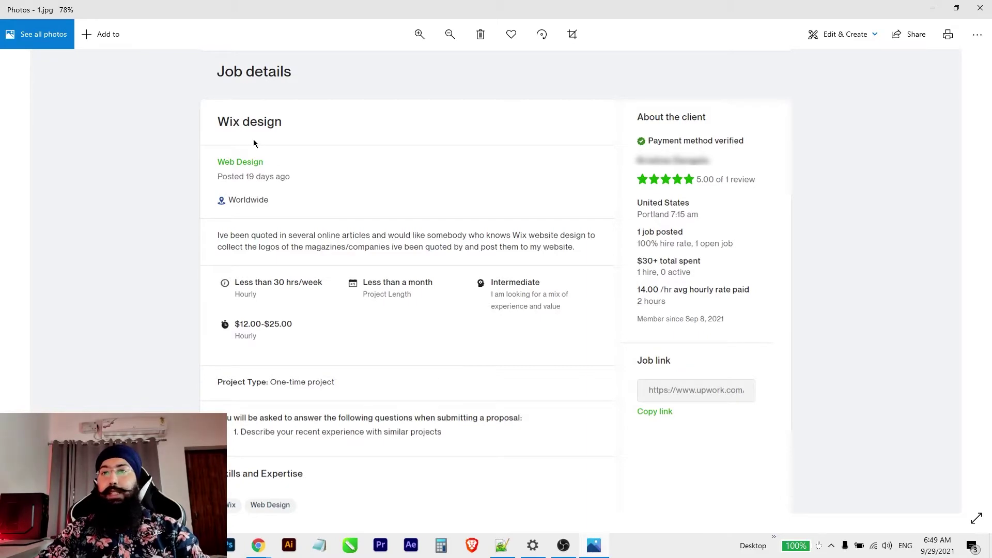
In Photos, examine the Wix design job in 1.jpg, covering its description, hourly budget and screening question
scroll(234, 154, "up", 2)
left_click_drag(279, 129, 299, 203)
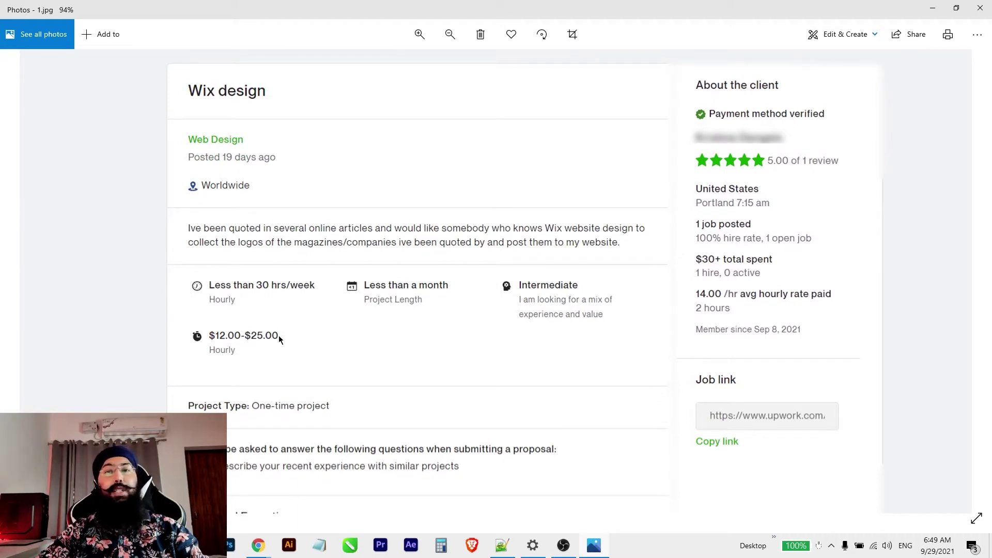
scroll(495, 377, "down", 2)
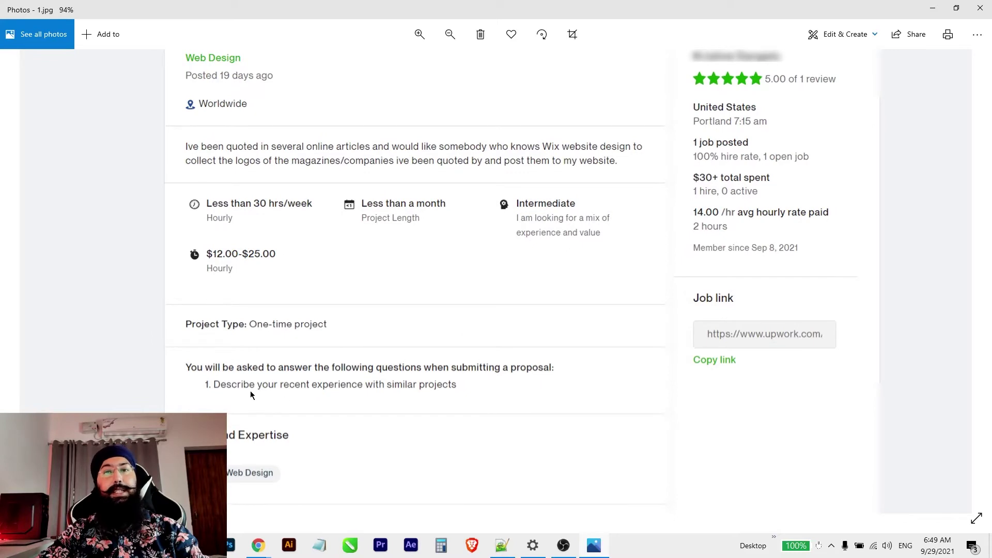
left_click_drag(250, 391, 272, 338)
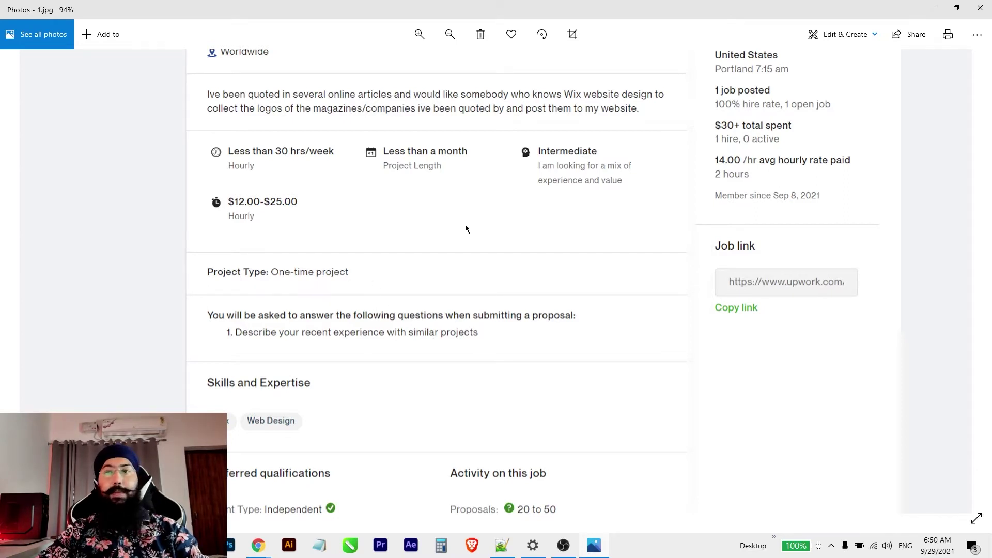
Examine the Wix job's preferred qualifications and activity details, and return to the start of the job details
left_click_drag(465, 225, 448, 258)
left_click_drag(469, 378, 465, 243)
mouse_move(477, 395)
left_mouse_down()
mouse_move(489, 383)
mouse_move(488, 395)
left_mouse_up()
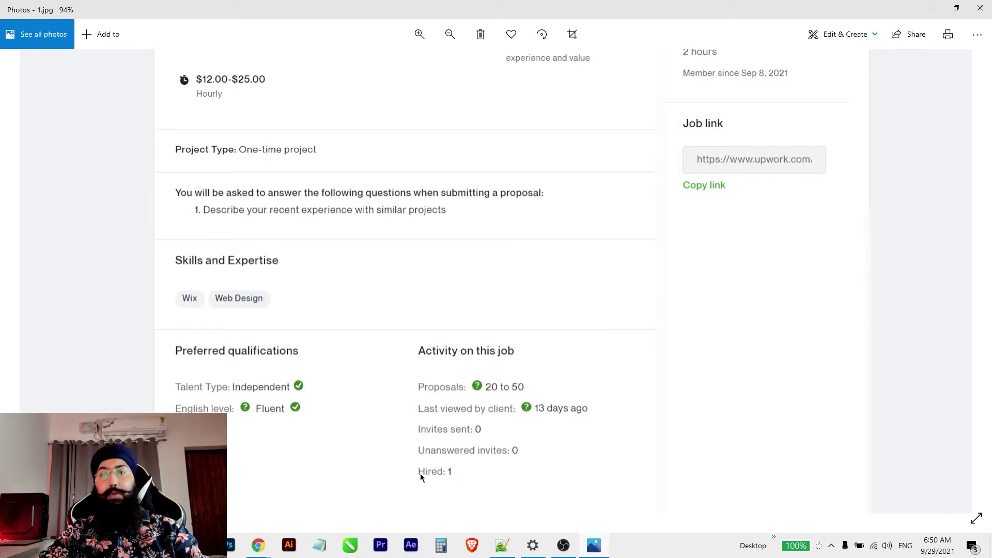
mouse_move(430, 480)
left_mouse_down()
mouse_move(427, 461)
mouse_move(430, 472)
left_mouse_up()
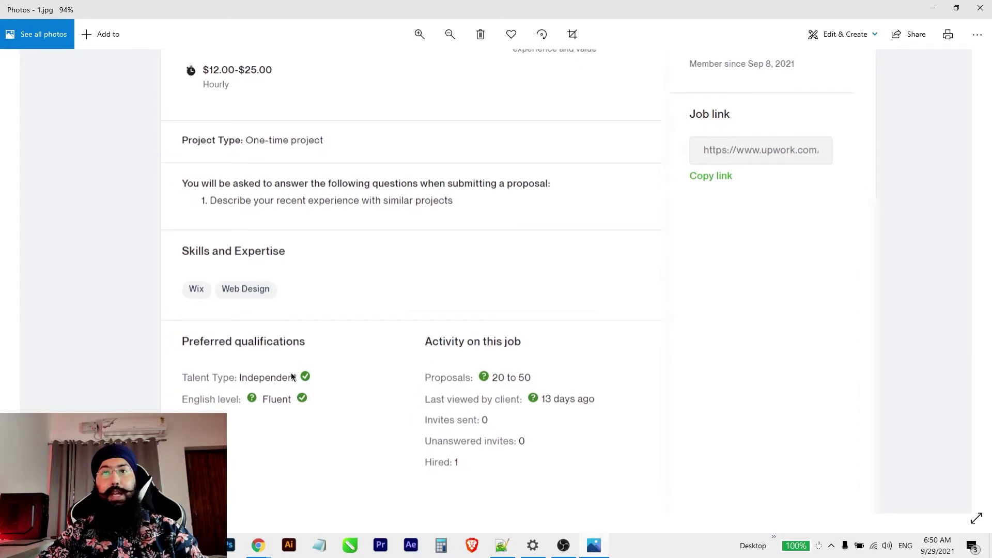
left_click_drag(529, 232, 530, 328)
left_click_drag(504, 184, 512, 375)
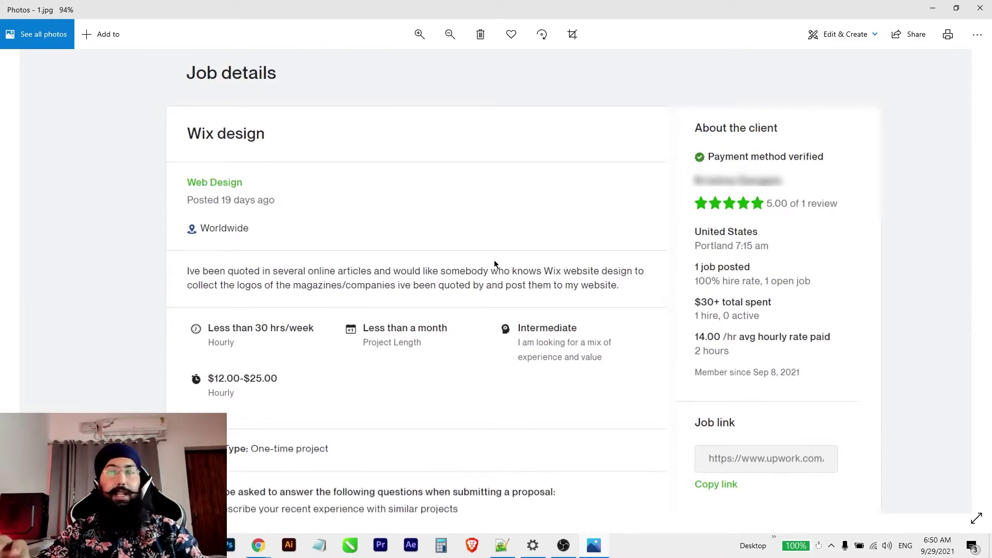
Take a closer look at the Wix job description, close 1.jpg, and open 2.jpg showing the Wix design offer
scroll(259, 383, "up", 2)
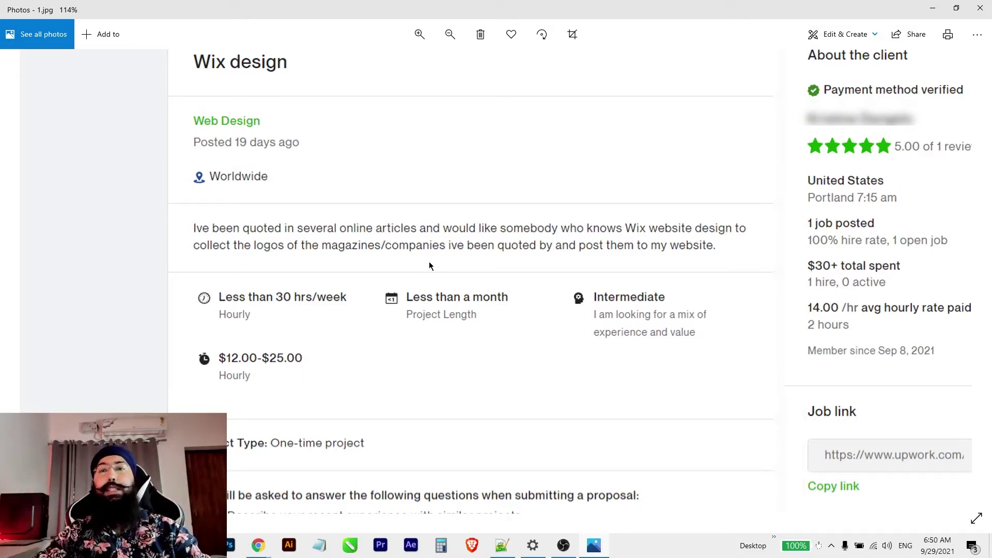
scroll(478, 268, "down", 1)
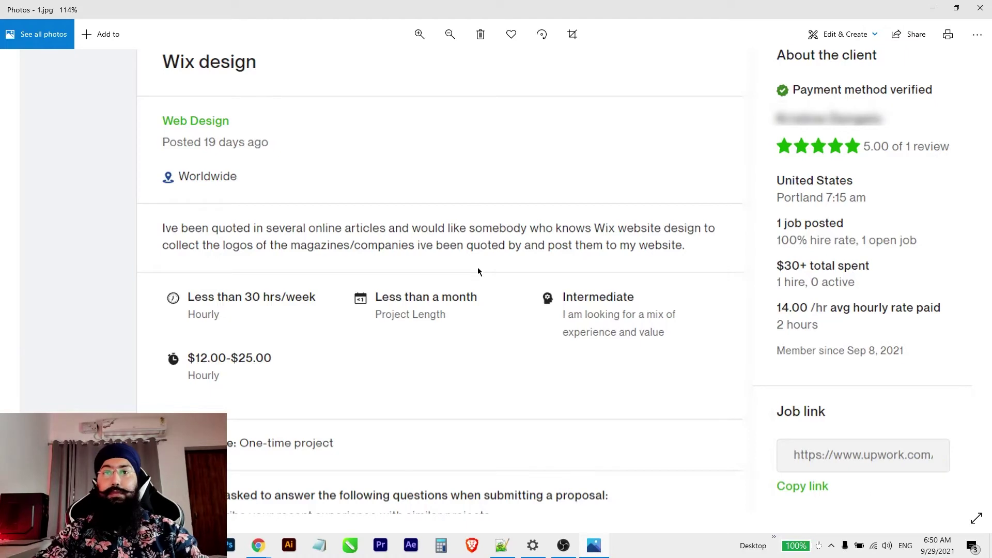
scroll(473, 269, "down", 2)
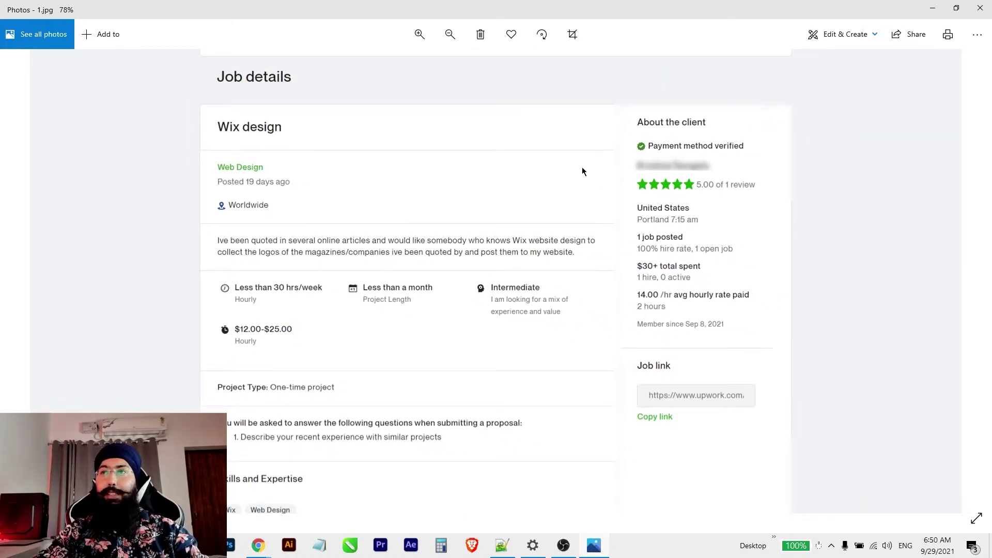
left_click(981, 8)
double_click(226, 165)
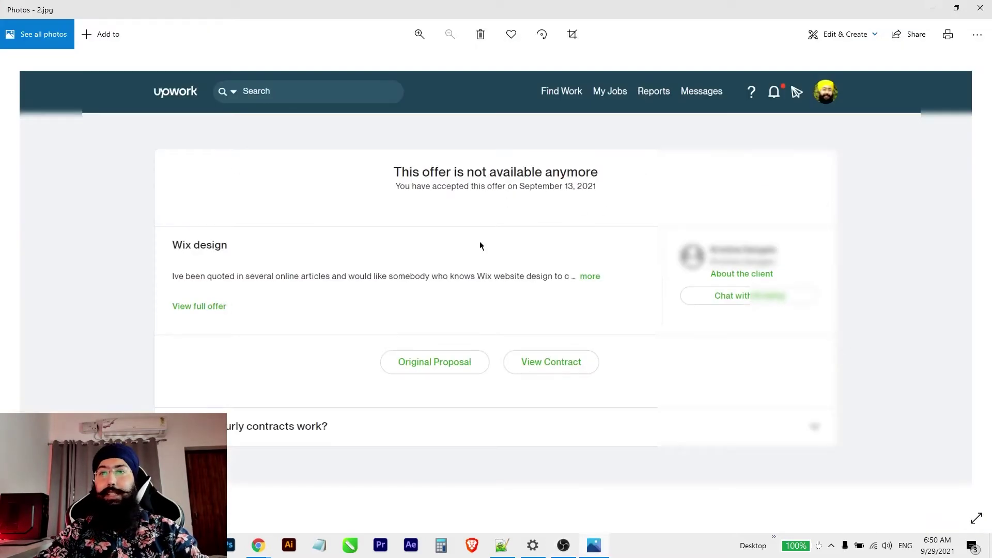
Take a closer look at the accepted Wix design offer in 2.jpg, and close the image
scroll(446, 291, "up", 2)
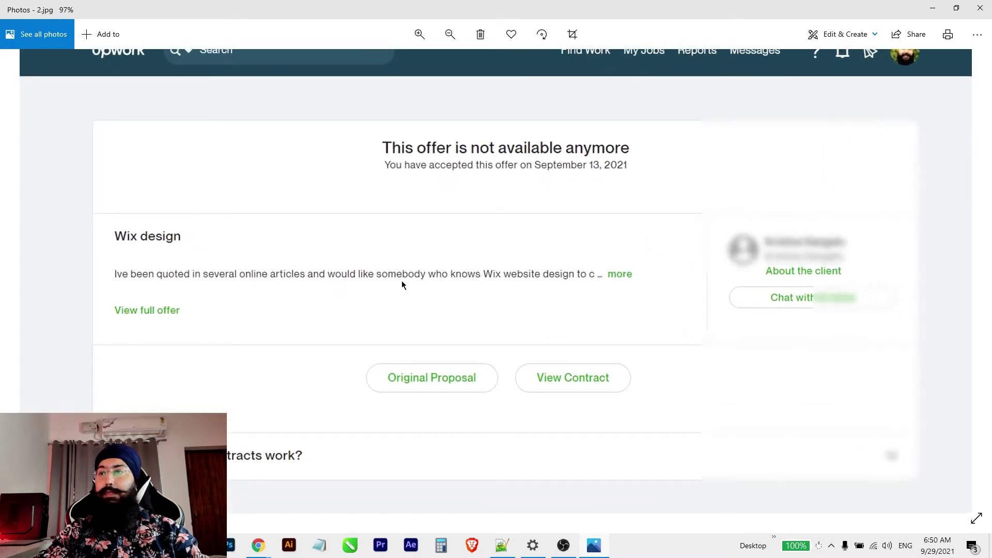
scroll(561, 241, "up", 2)
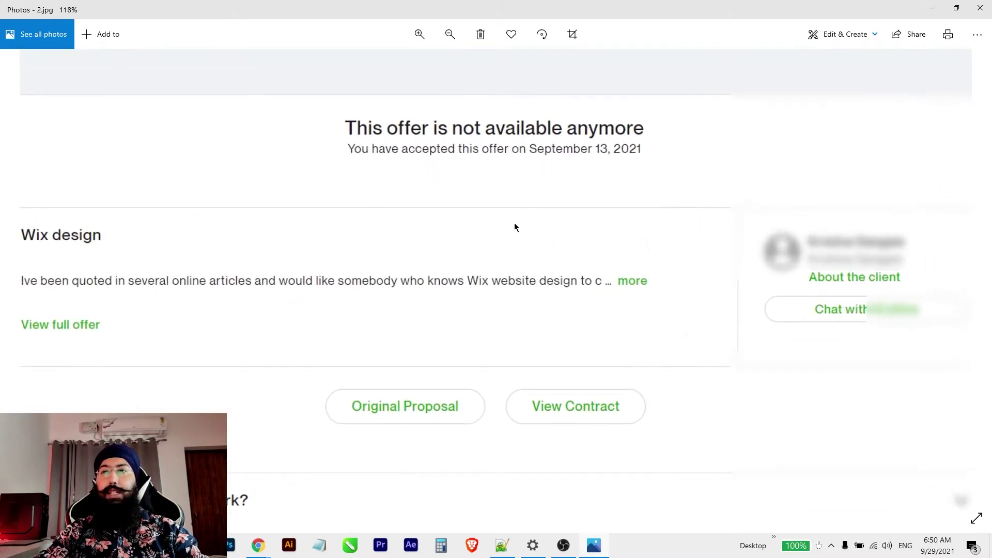
scroll(514, 222, "down", 2)
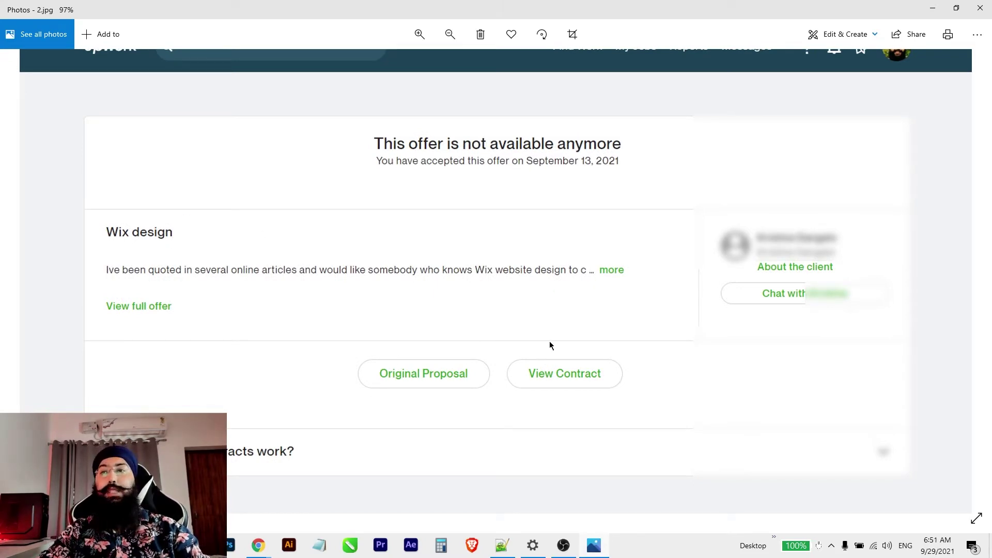
left_click(984, 16)
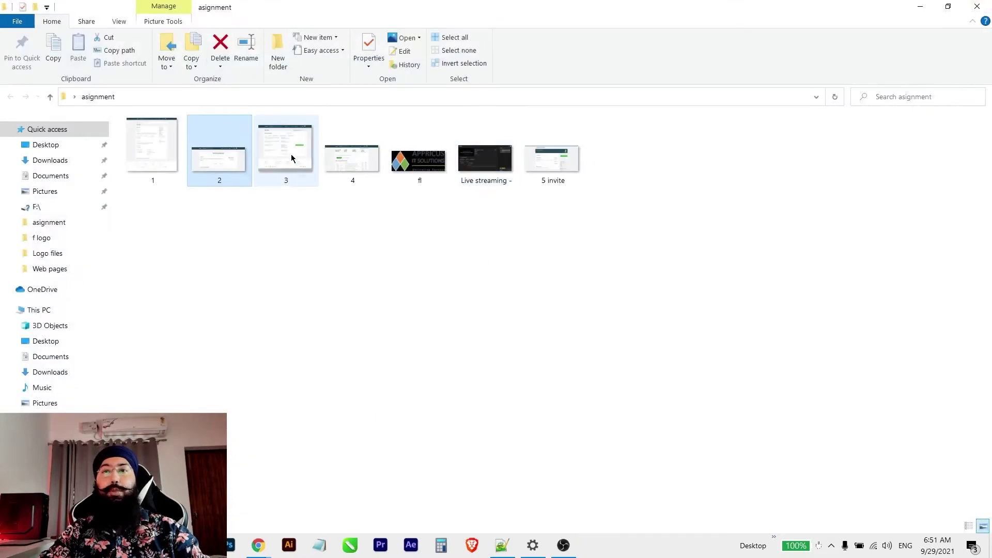
Open 3.jpg, examine the active contracts on the My Jobs page, and close the image
double_click(290, 154)
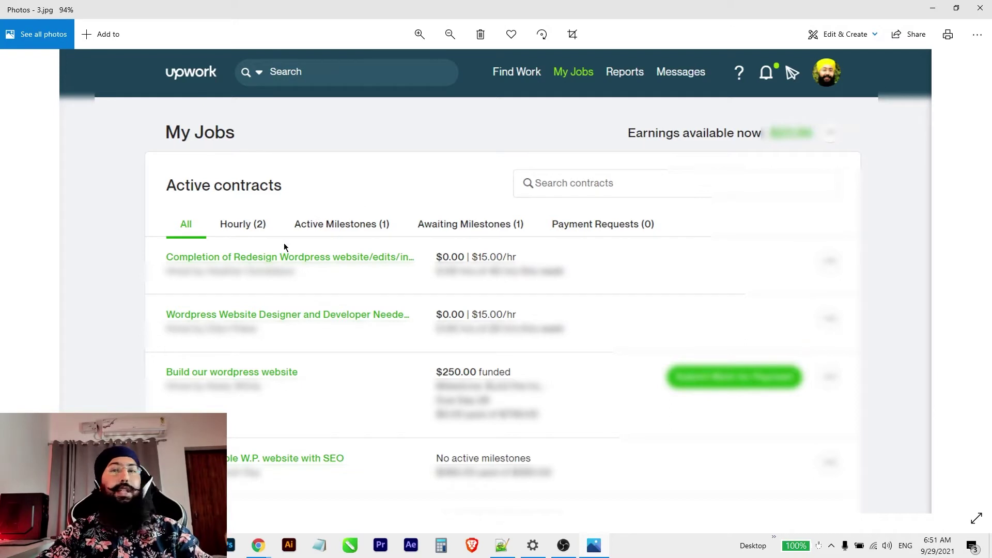
scroll(355, 264, "down", 2)
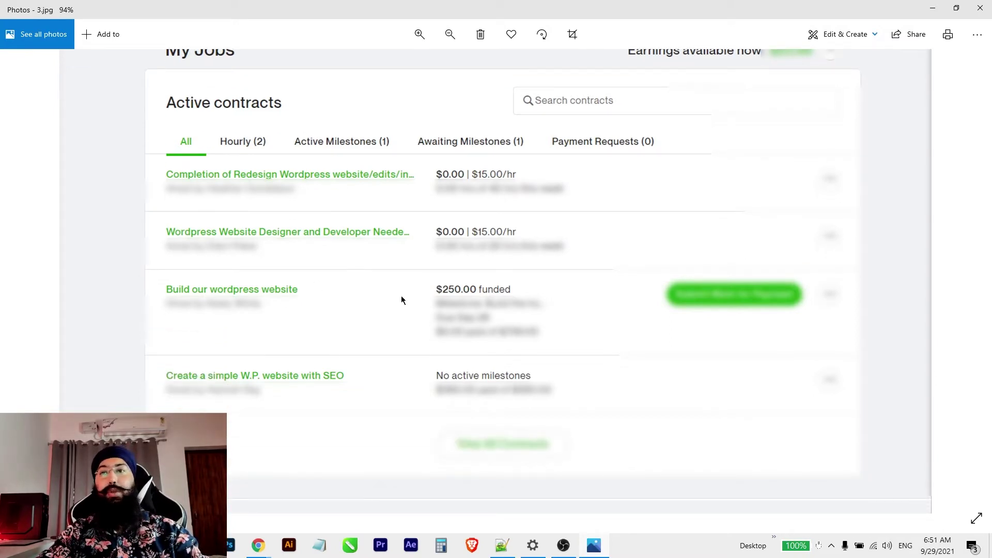
scroll(600, 228, "up", 1)
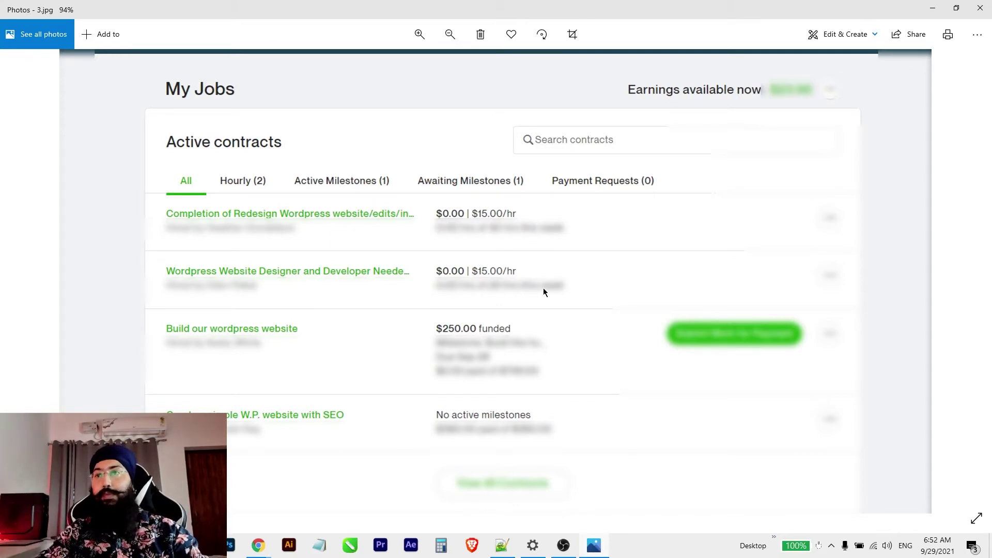
left_click(980, 7)
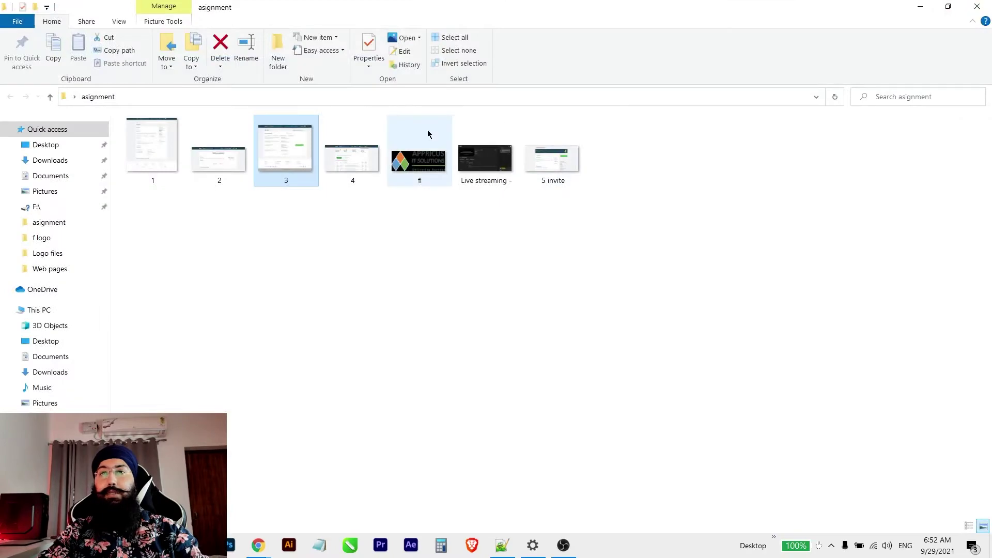
Open 4.jpg and examine the earnings categories, the payout options and the recent transactions
double_click(352, 159)
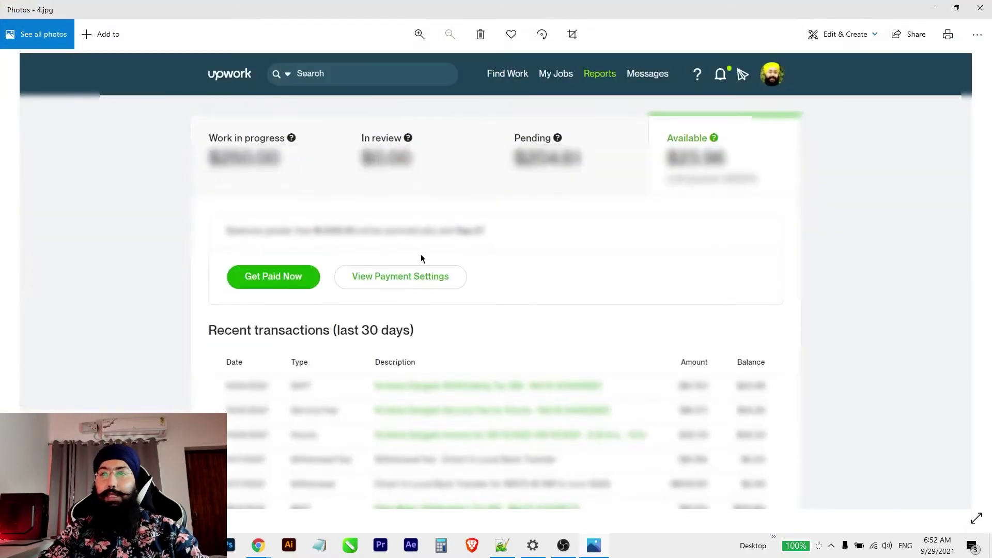
scroll(365, 223, "up", 3)
left_click_drag(404, 196, 353, 270)
left_click_drag(509, 284, 492, 298)
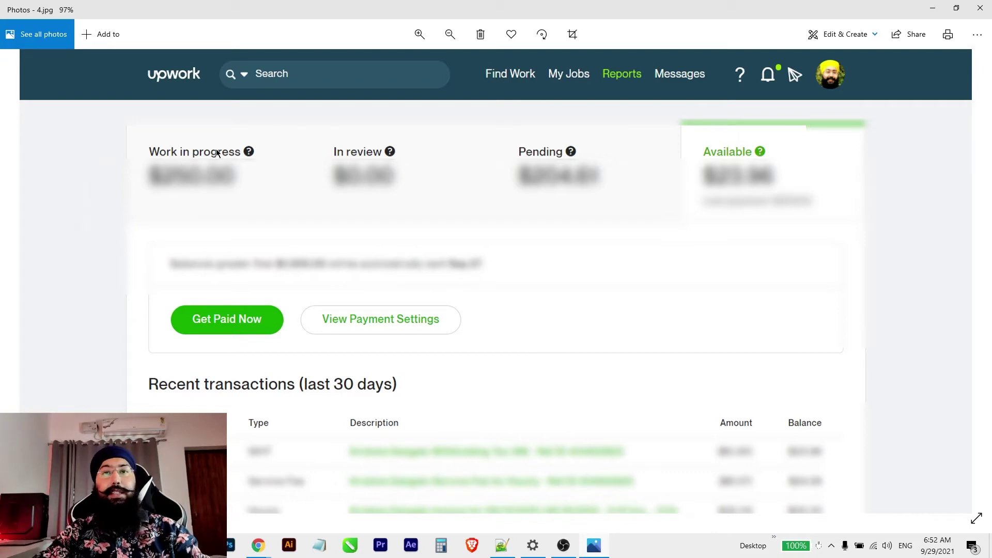
scroll(597, 372, "down", 2)
scroll(491, 274, "up", 3)
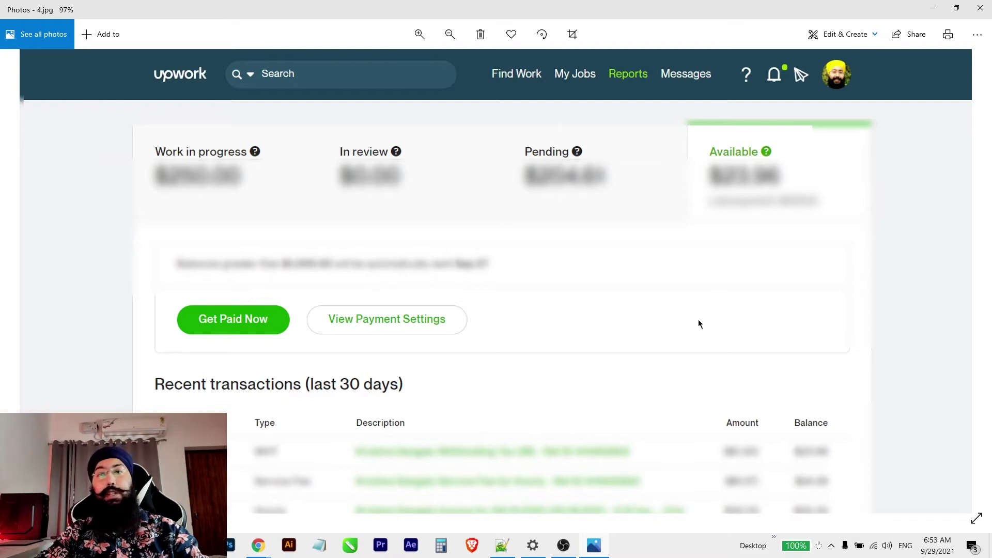
scroll(672, 341, "down", 3)
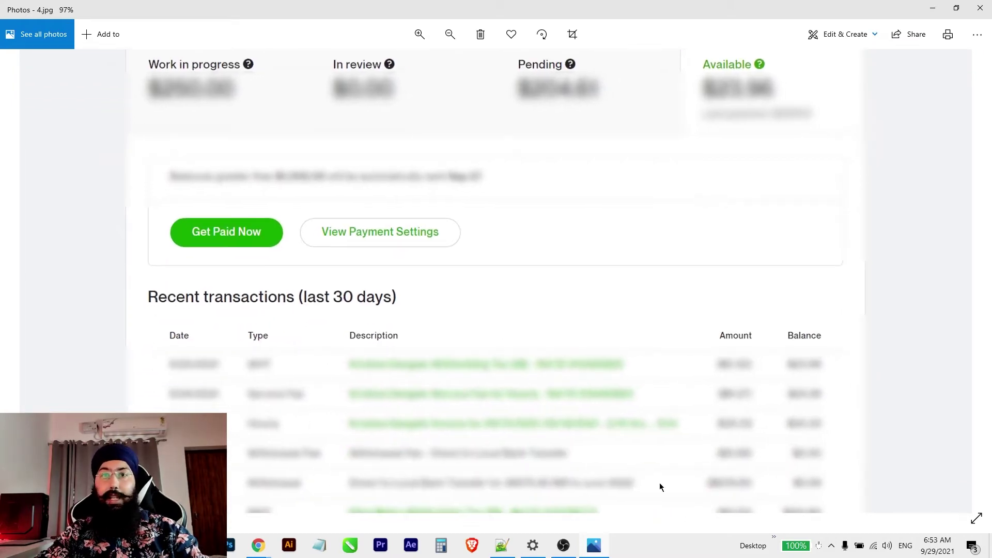
left_click_drag(701, 265, 693, 353)
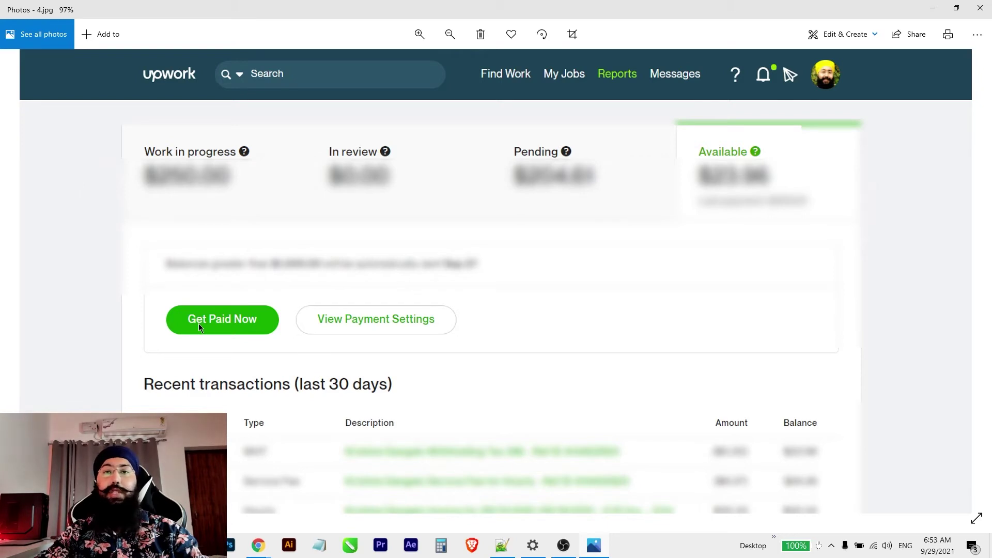
left_click_drag(198, 323, 197, 321)
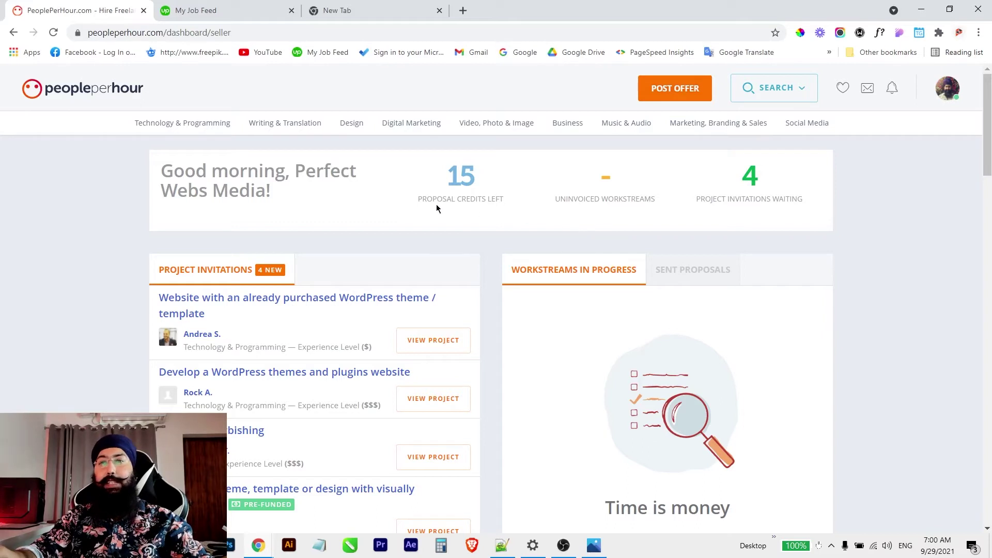
Switch to PeoplePerHour in the browser, look over the seller dashboard, and open the project search for freelancers
scroll(436, 208, "down", 1)
scroll(362, 264, "up", 1)
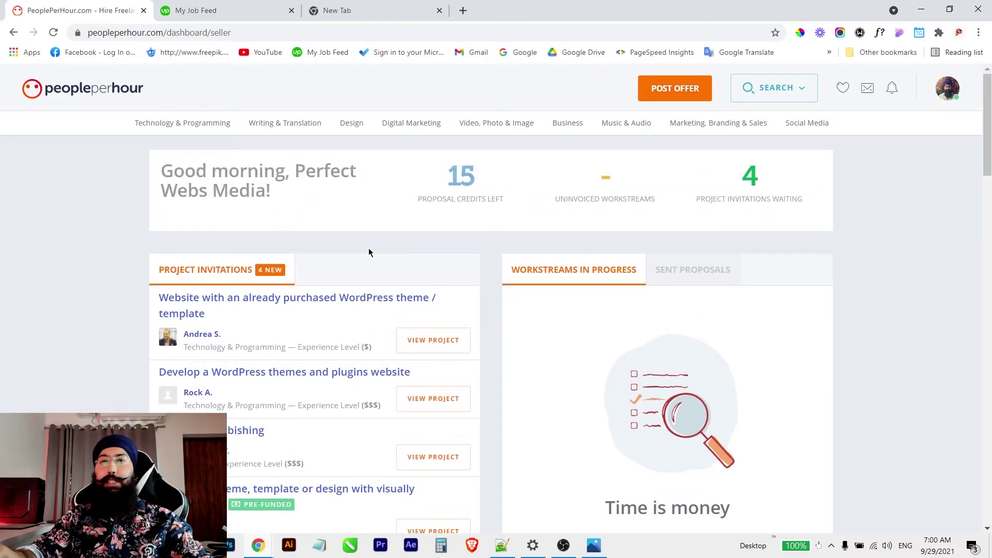
left_click(787, 89)
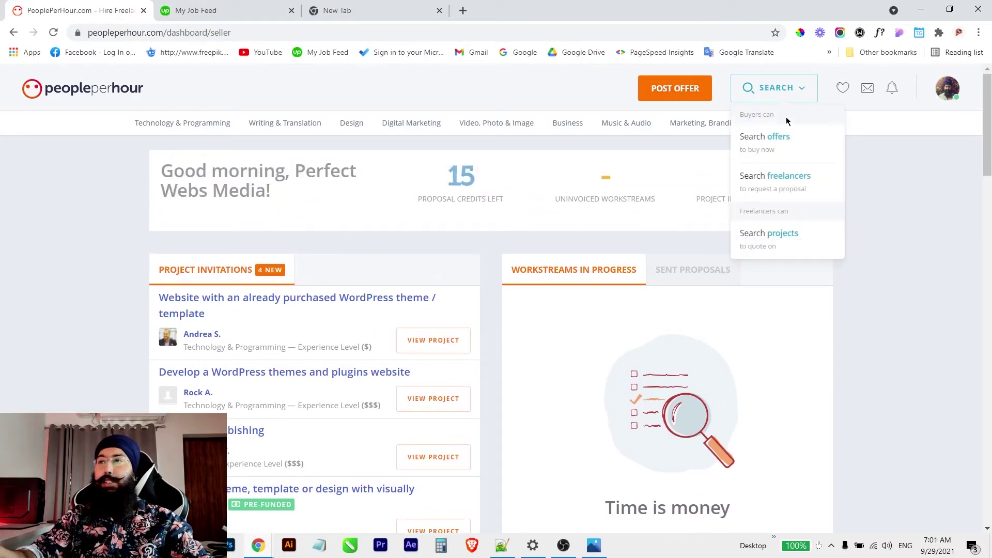
left_click(753, 244)
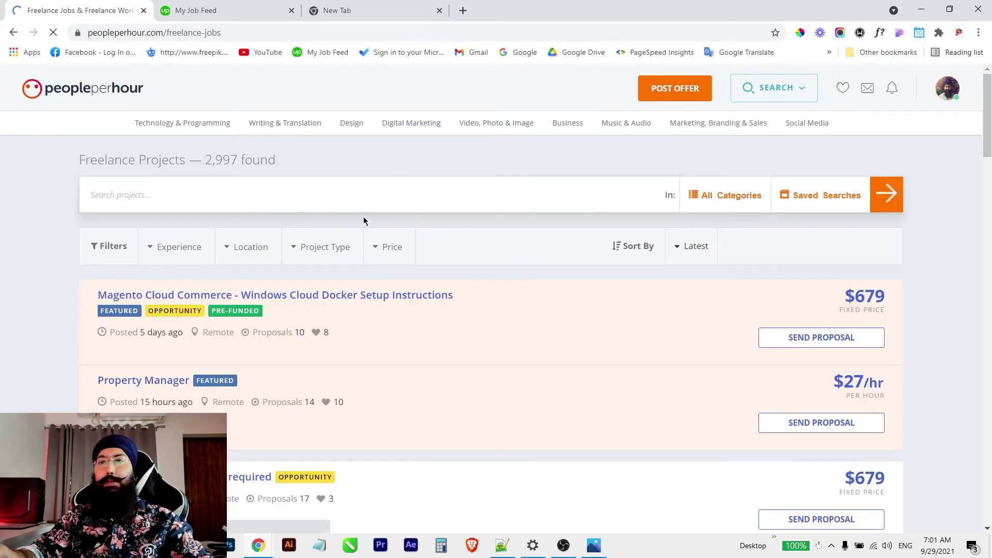
Browse the freelance project listings and open the project "Simple Wordpress website design (2 weeks)"
scroll(377, 279, "down", 2)
scroll(382, 289, "down", 4)
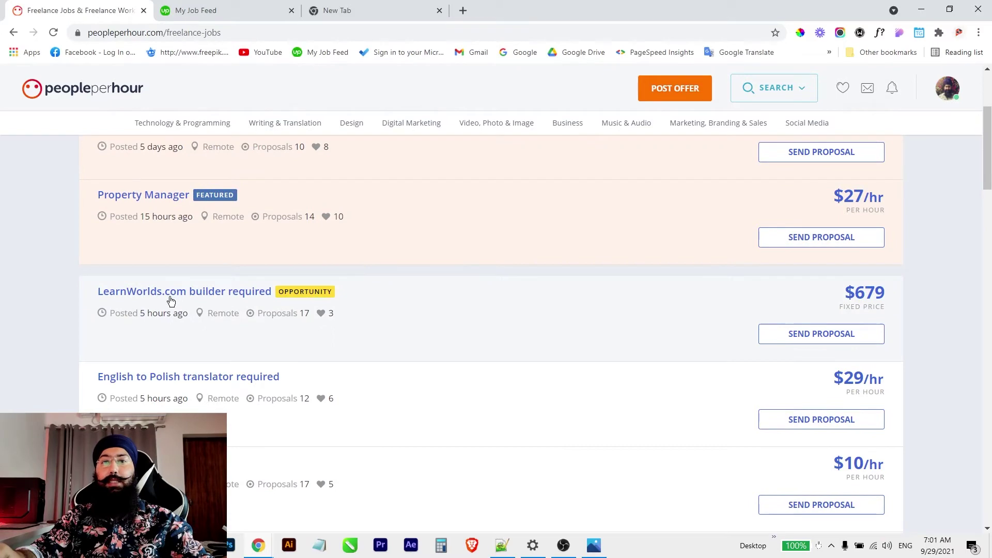
scroll(238, 266, "down", 2)
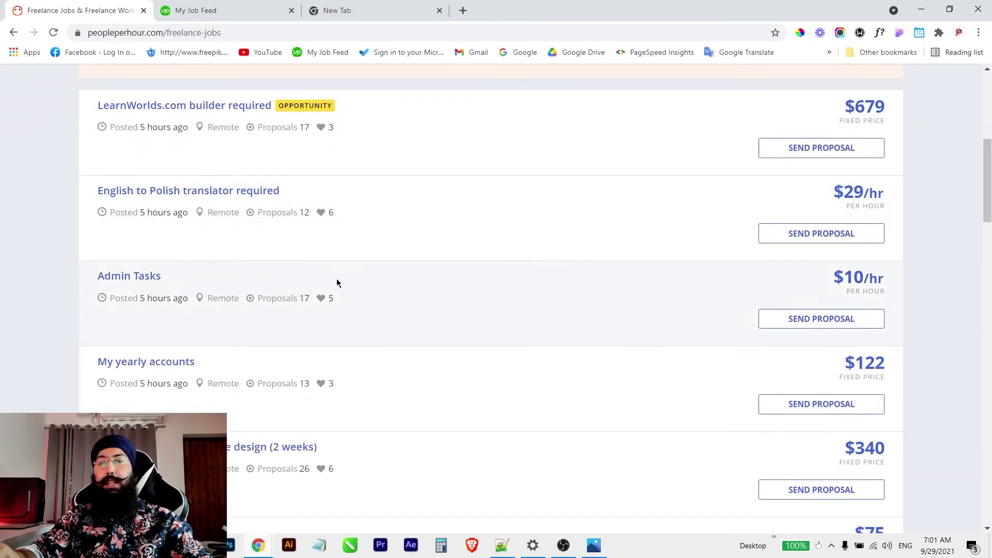
scroll(337, 282, "up", 5)
scroll(366, 257, "down", 3)
scroll(362, 264, "down", 2)
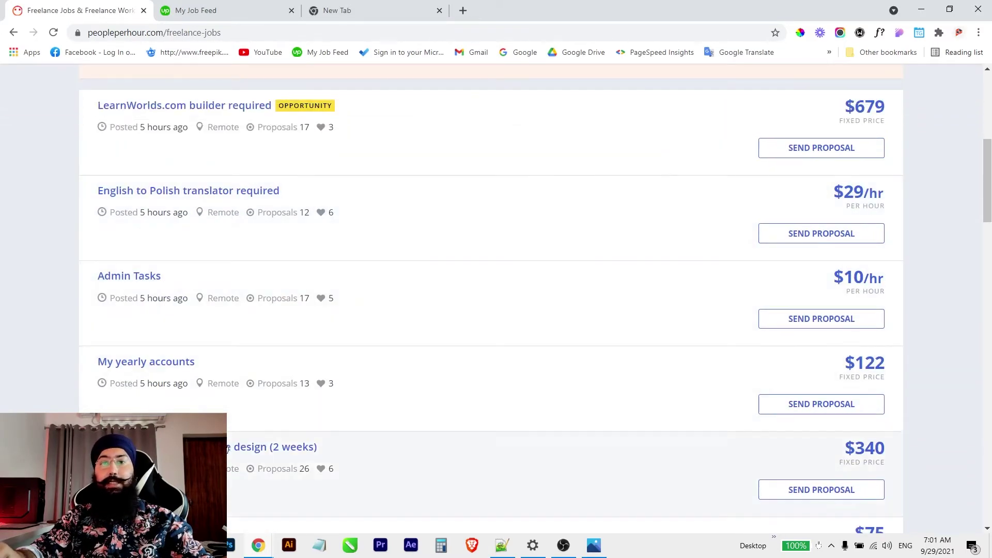
scroll(264, 447, "down", 1)
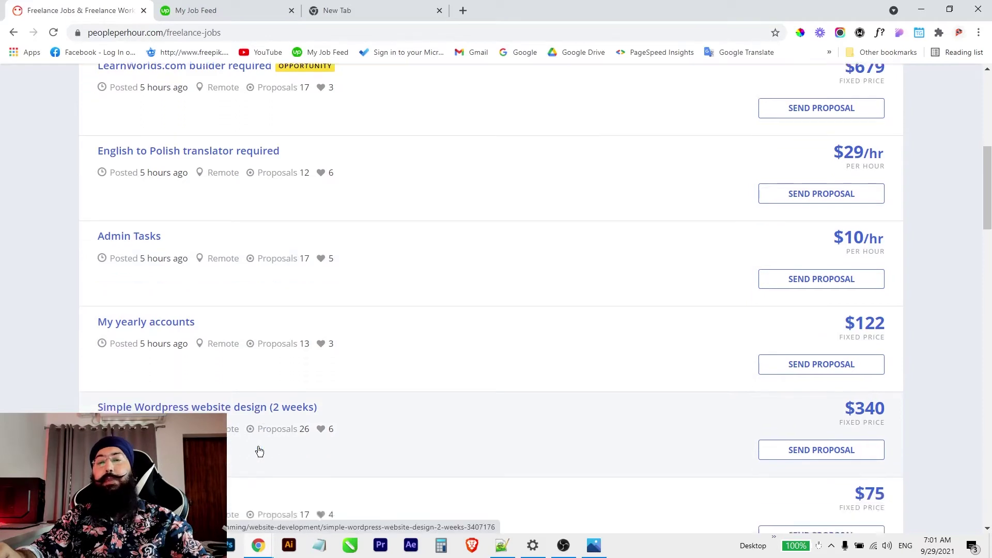
left_click(272, 394)
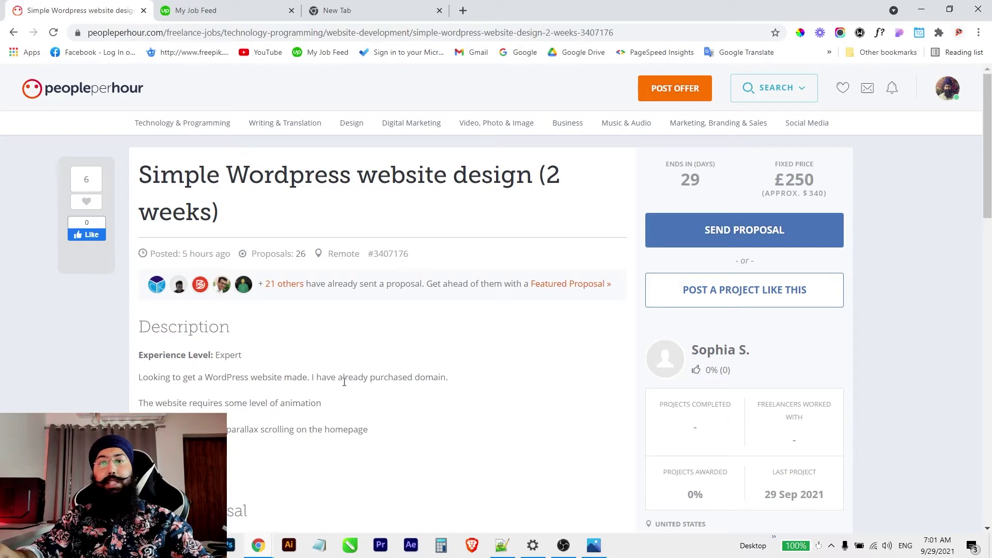
Review the WordPress project's description and its new proposal form, and return to the project header
scroll(310, 395, "down", 1)
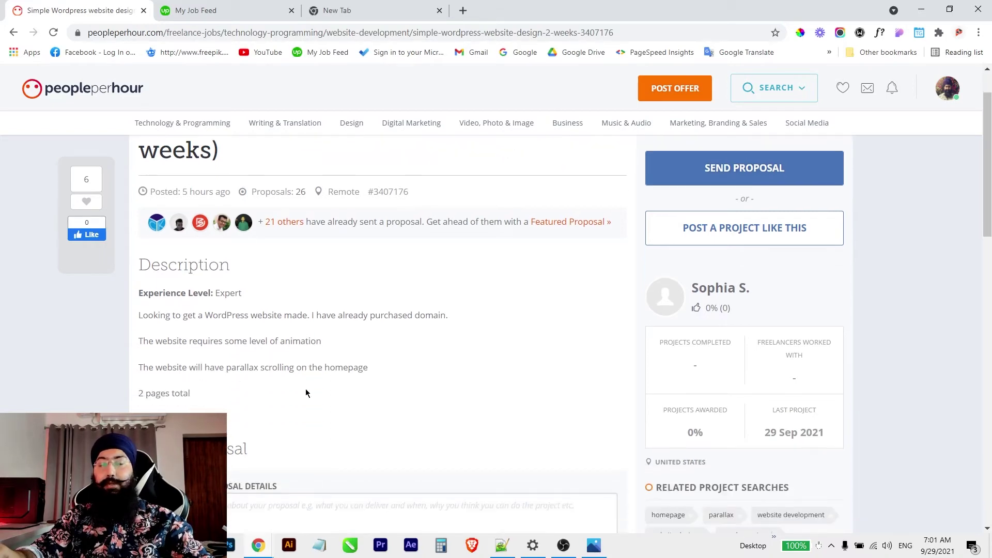
scroll(547, 355, "down", 4)
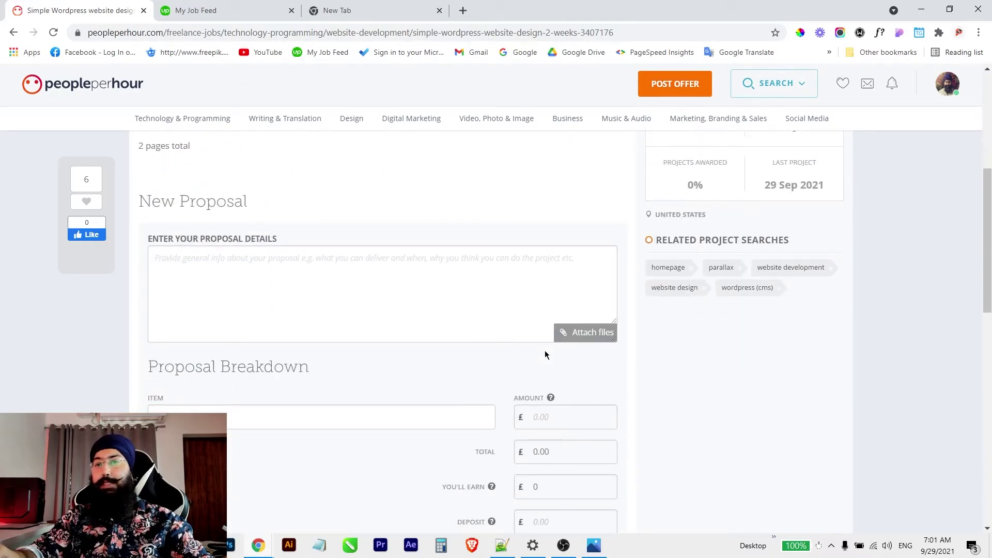
scroll(547, 355, "up", 5)
scroll(800, 261, "down", 2)
scroll(800, 262, "up", 3)
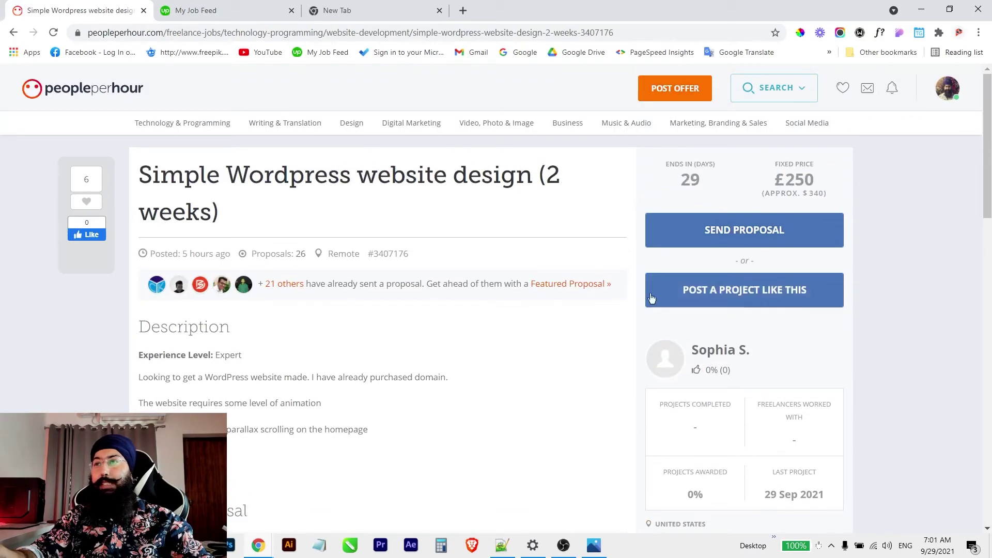
Start a proposal with the breakdown item "I will design your awesome website in Wp" and an amount of £200
left_click(714, 231)
left_click(279, 291)
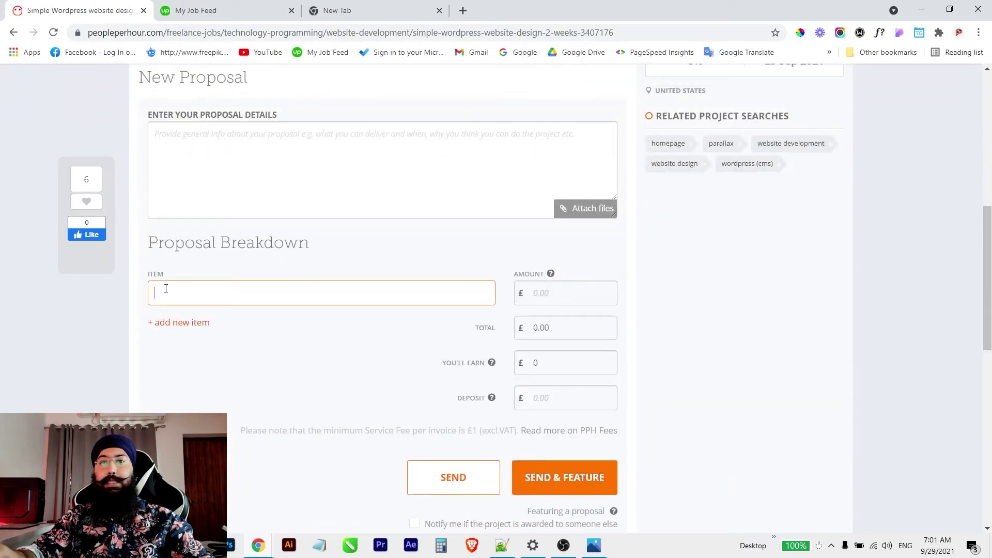
type("I will design your awesome website in Wp")
left_click(558, 292)
type("200")
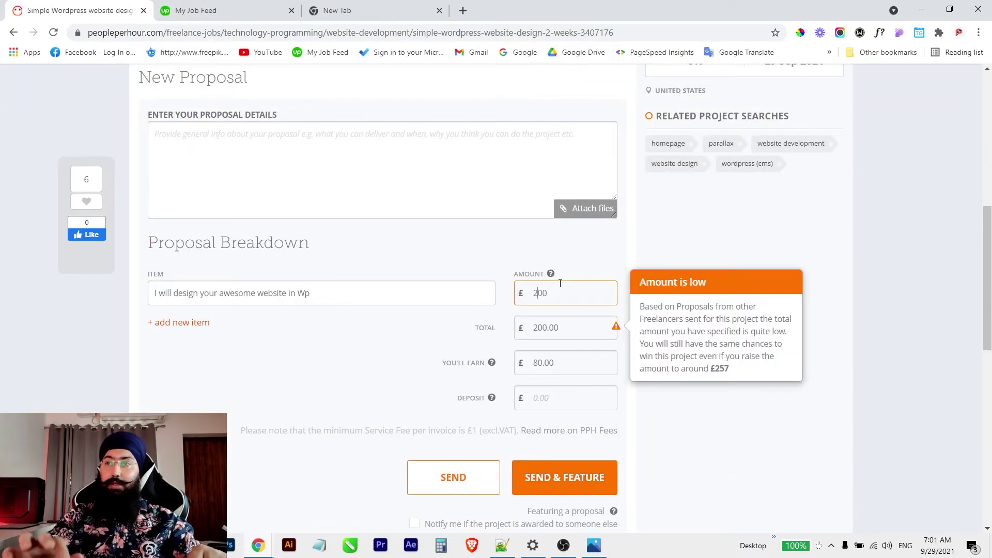
left_click(863, 317)
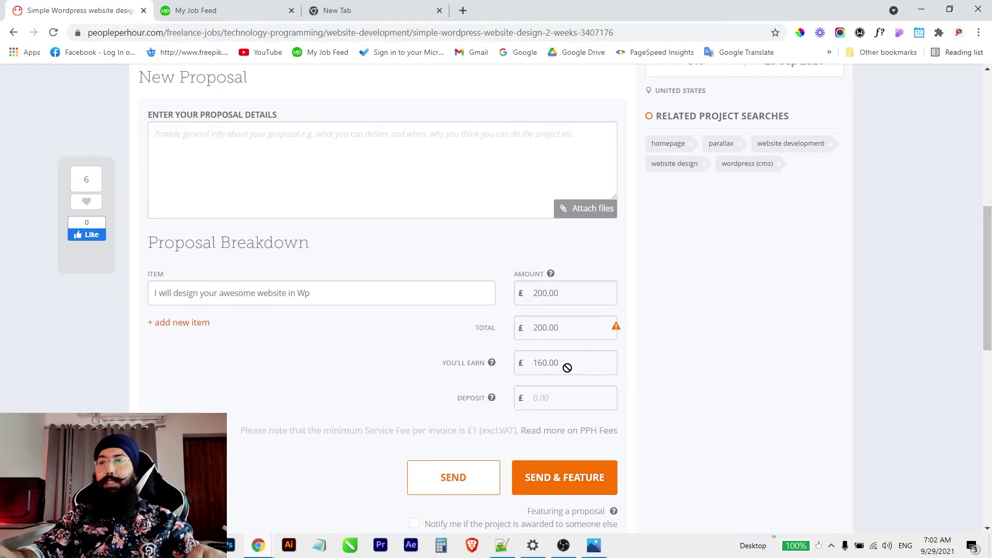
Check the low-amount warning, set the proposal item's amount to £228, and set the deposit to £40
mouse_move(622, 331)
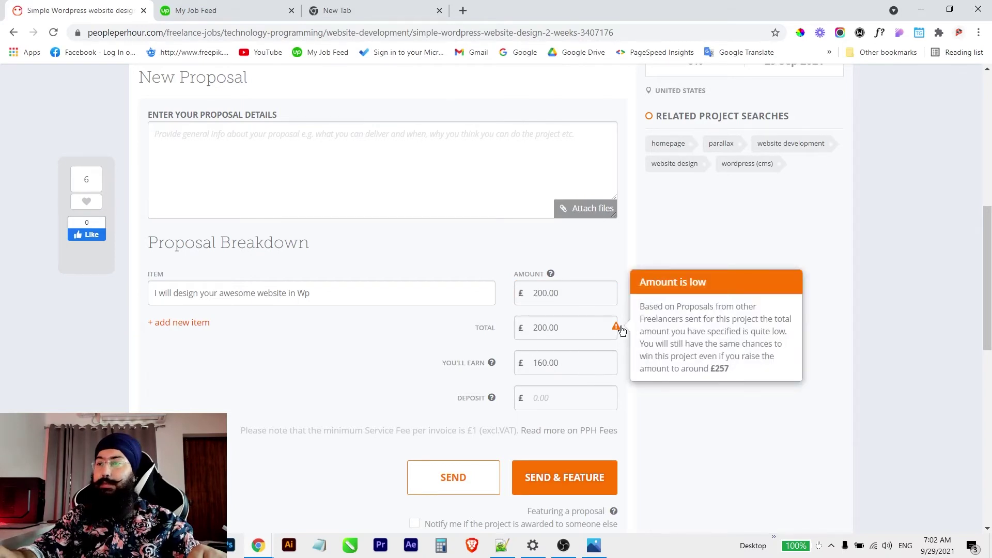
left_click(538, 293)
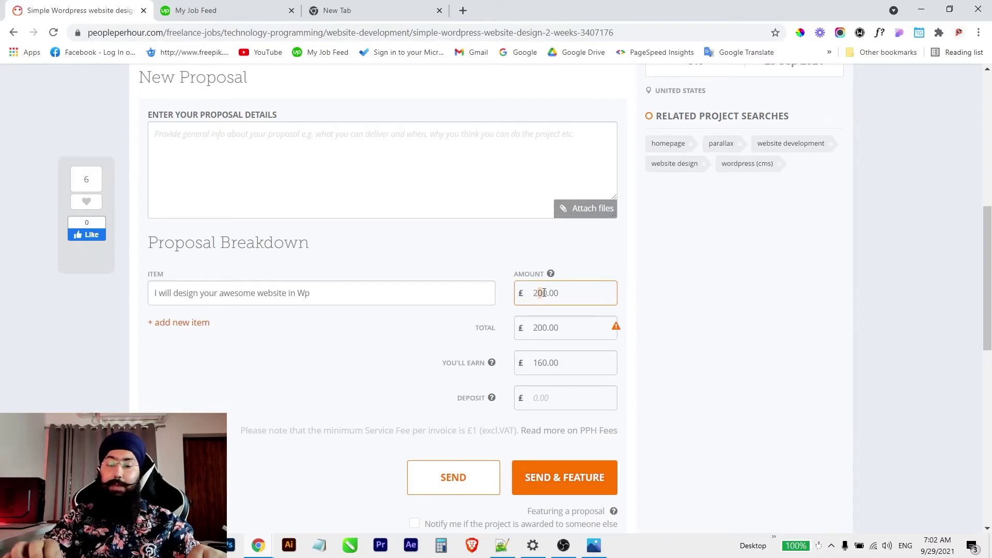
type("28")
key("BackSpace")
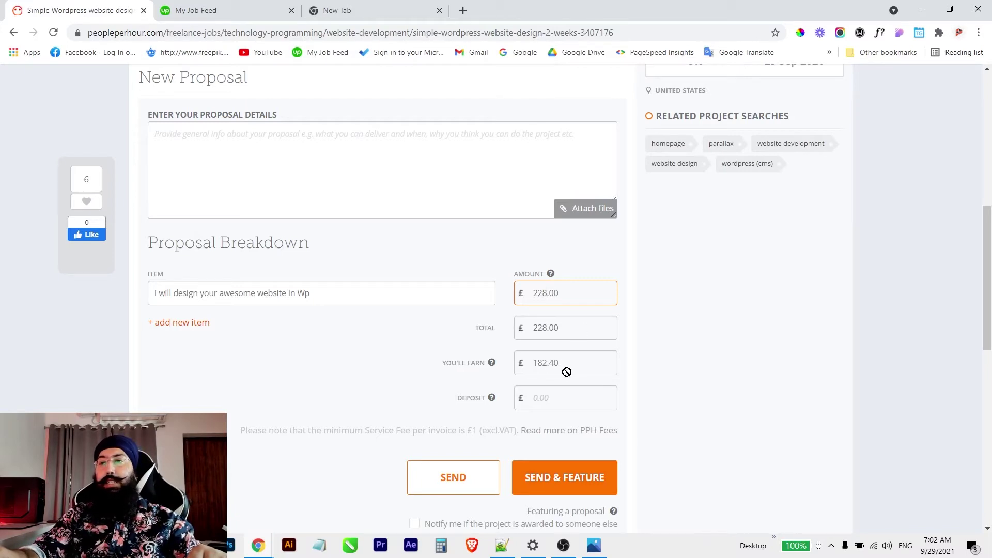
left_click(561, 395)
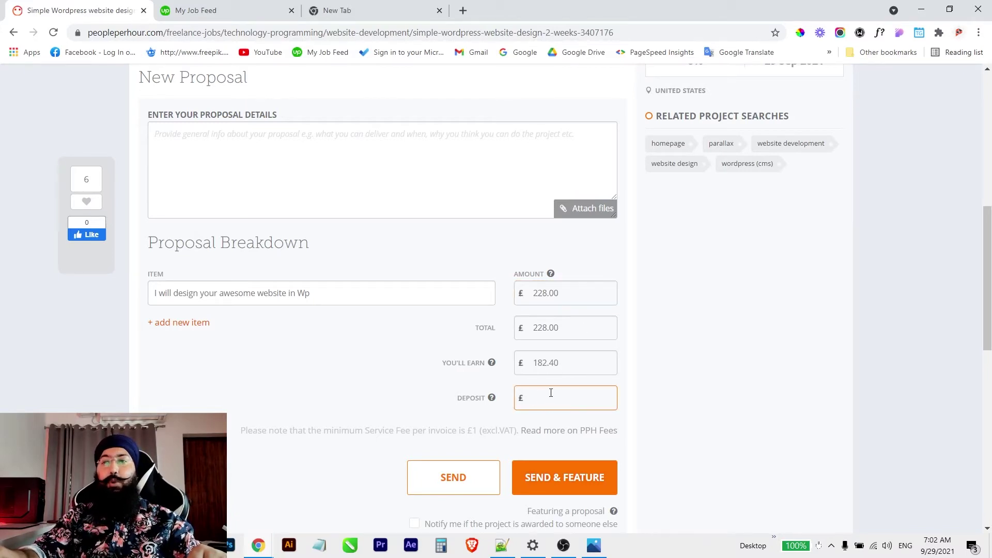
mouse_move(492, 399)
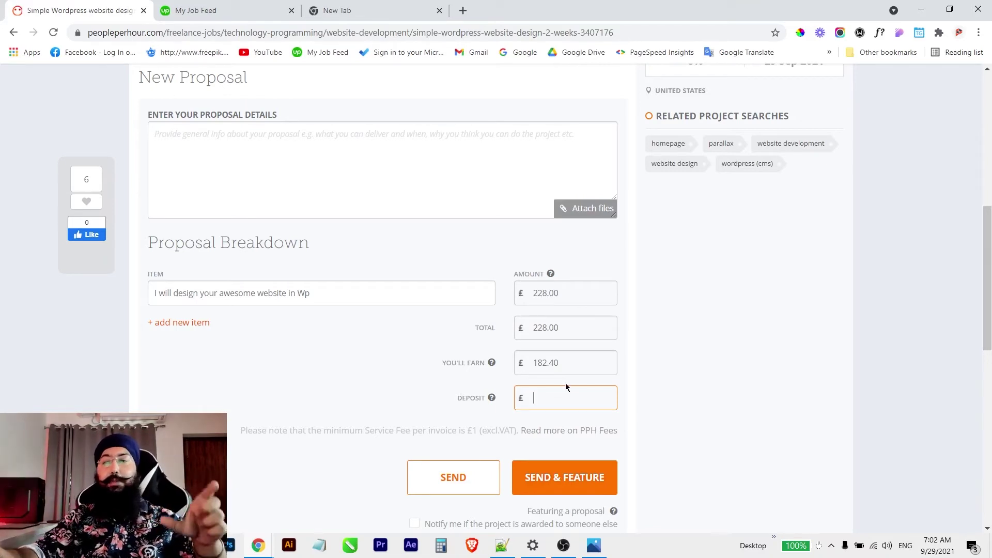
type("40")
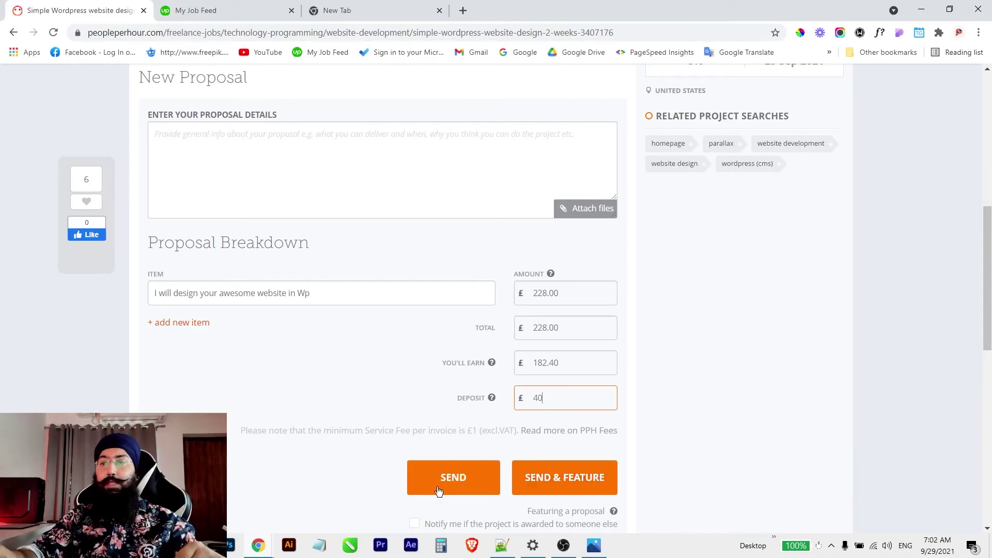
Review the empty proposal details field and the send options, and return to the project header with its featured proposal offer
left_click(210, 130)
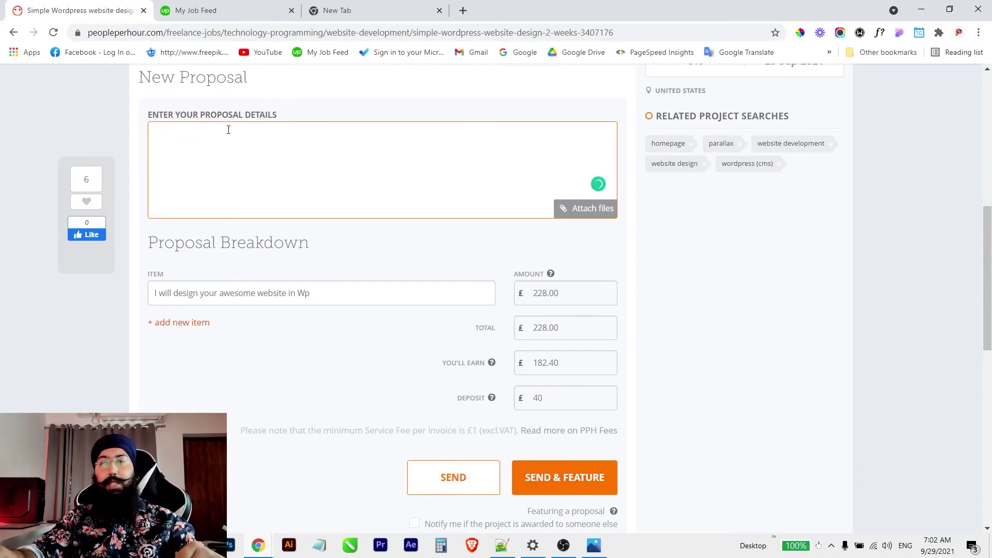
left_click(453, 477)
scroll(435, 307, "up", 7)
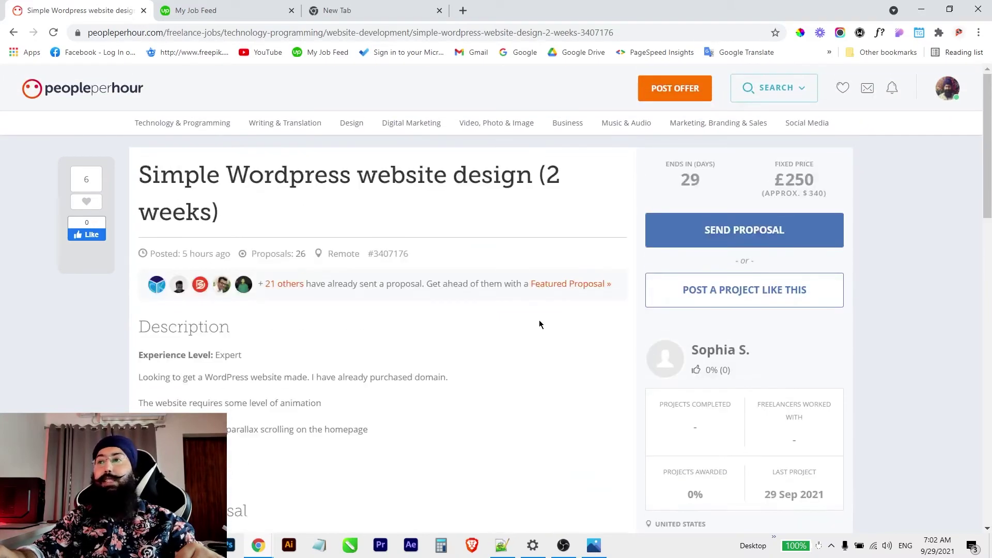
left_click(567, 285)
scroll(572, 306, "up", 2)
scroll(424, 283, "up", 4)
Open the account's own freelancer profile and read its client reviews, highlighting the feedback on the graphic design template project
left_click(950, 89)
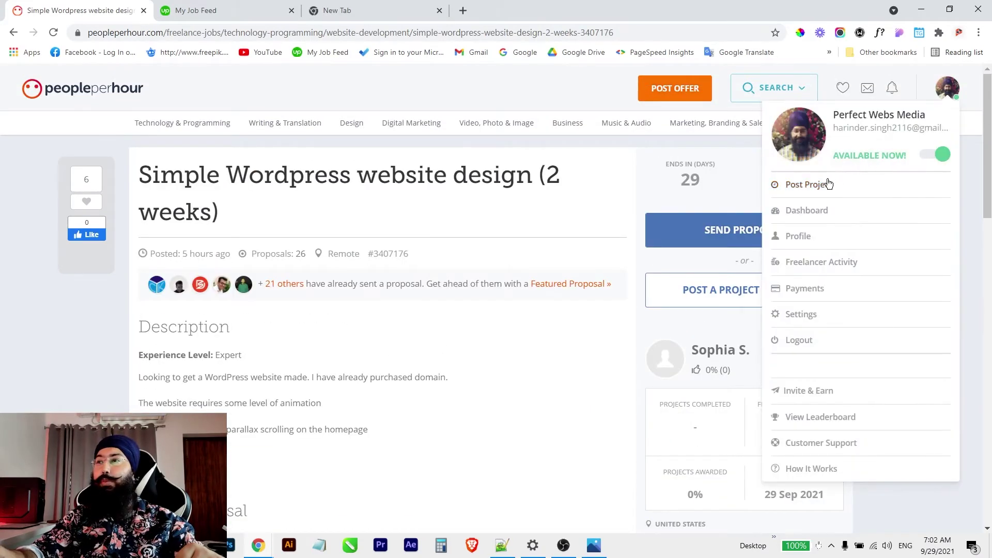
left_click(805, 212)
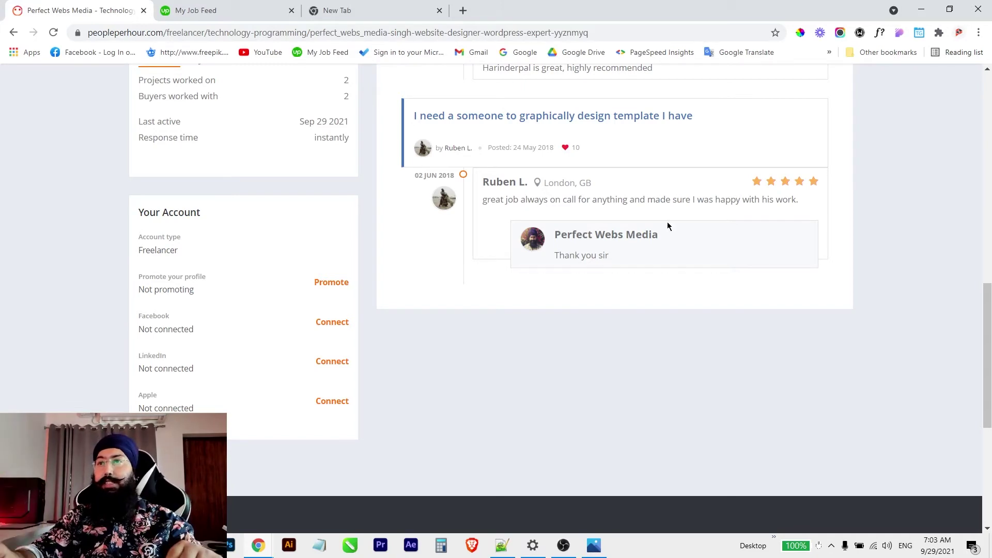
scroll(564, 163, "up", 3)
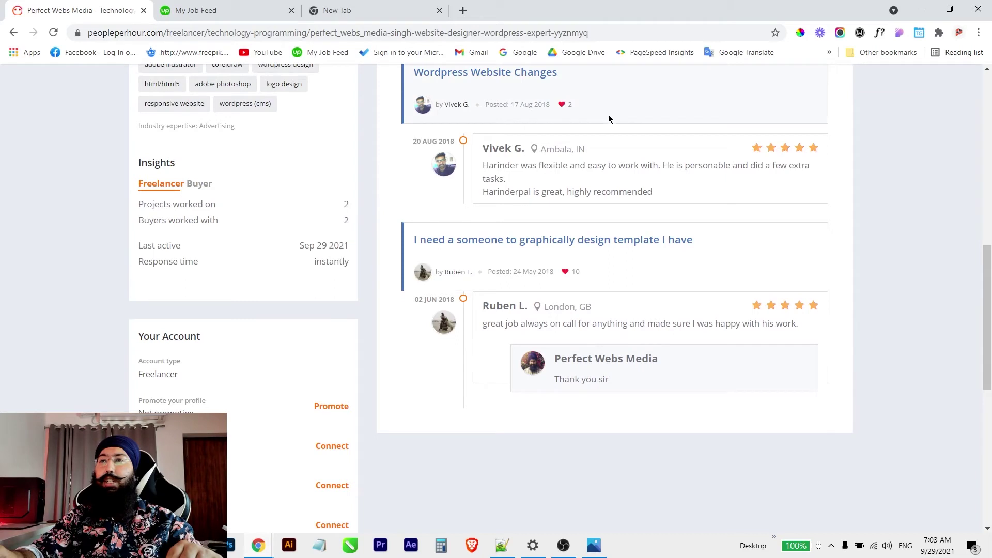
scroll(607, 114, "down", 3)
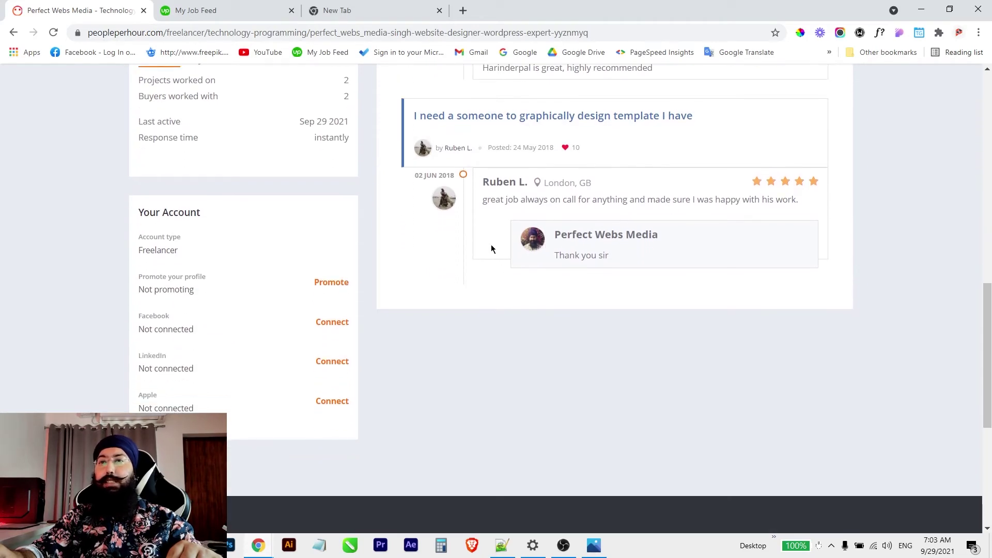
left_click_drag(484, 200, 806, 200)
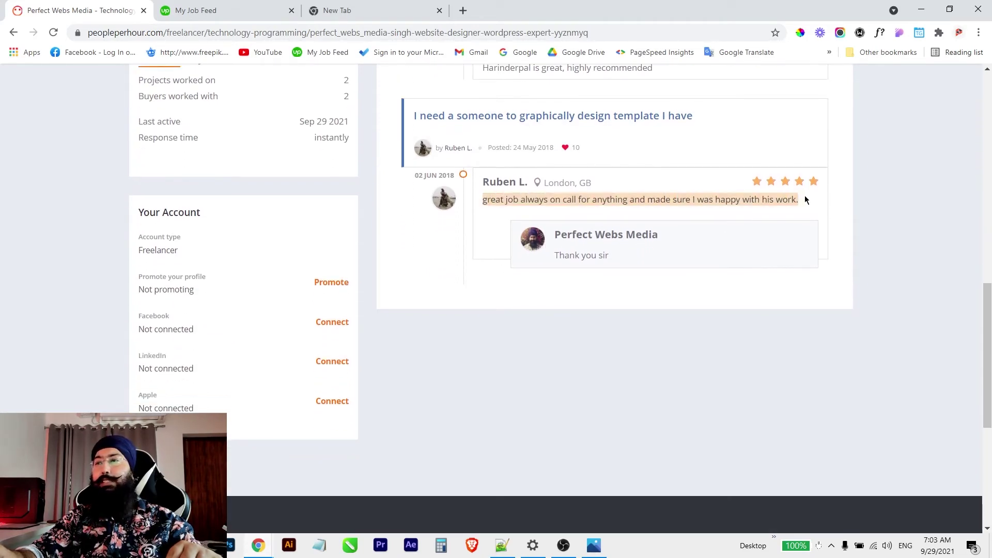
left_click(863, 217)
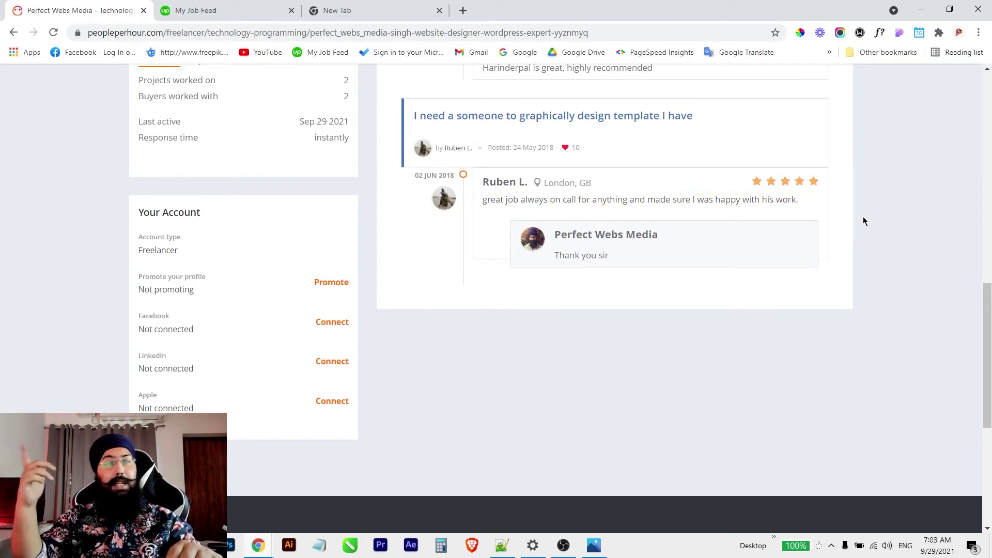